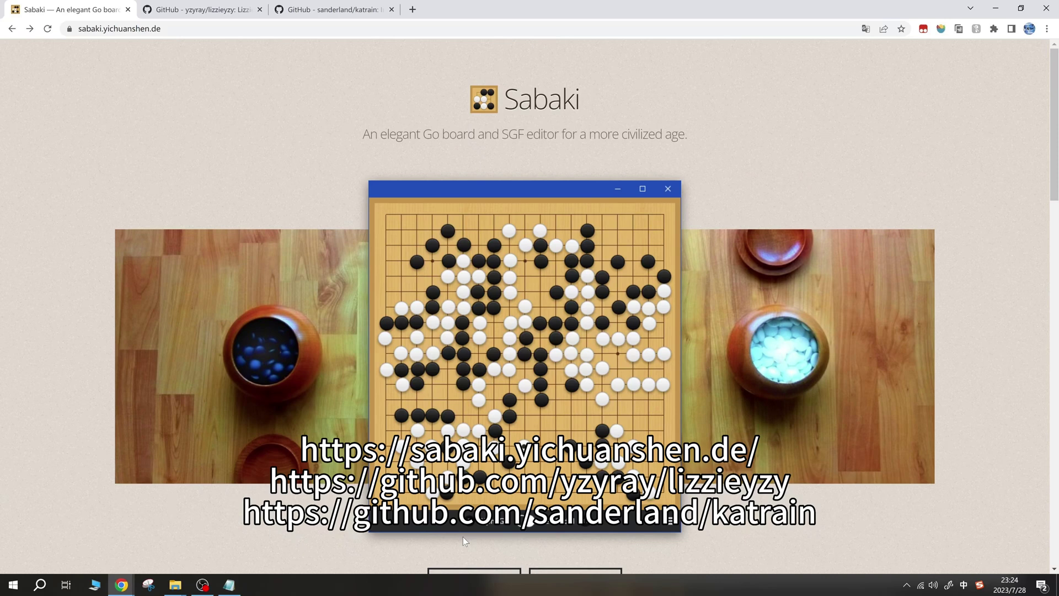
# - Download the 64-bit Windows installer sabaki-v0.52.2-win-x64-setup.exe from Sabaki's latest release page
pyautogui.scroll(-2, 462, 537)
pyautogui.click(467, 483)
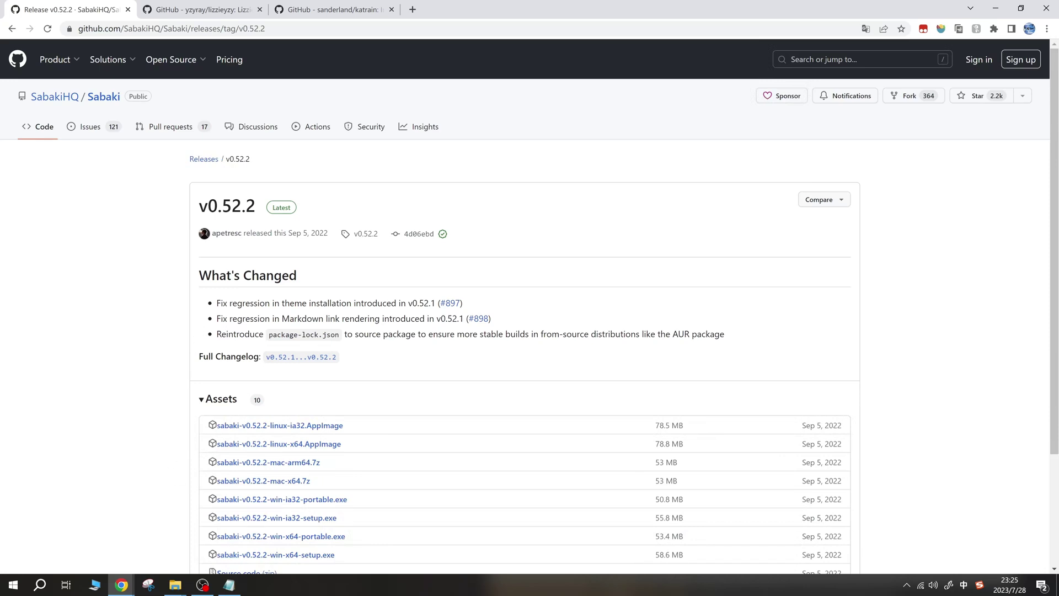
pyautogui.scroll(-2, 359, 426)
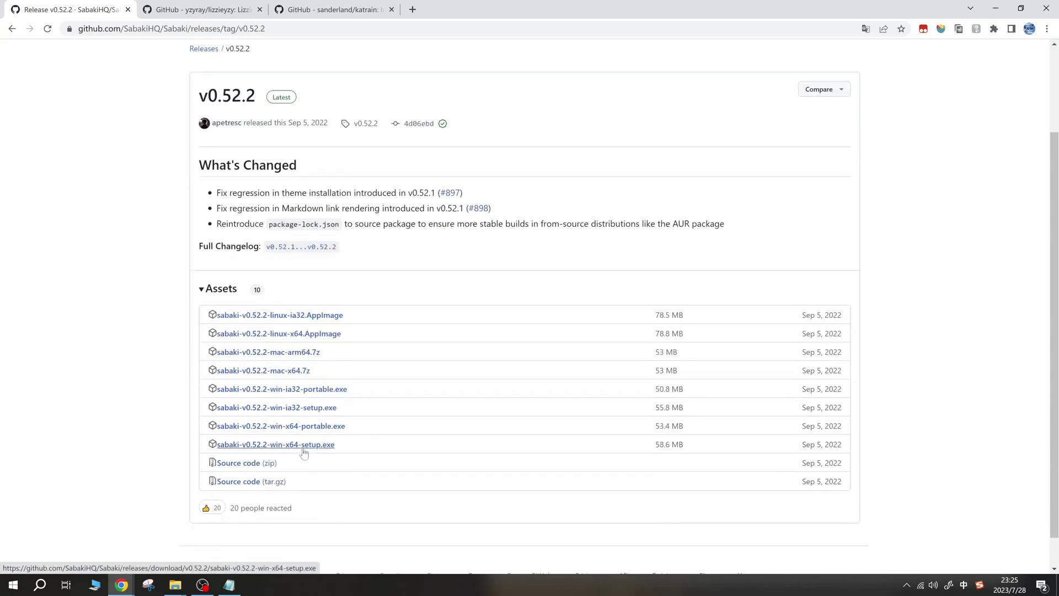
pyautogui.click(304, 451)
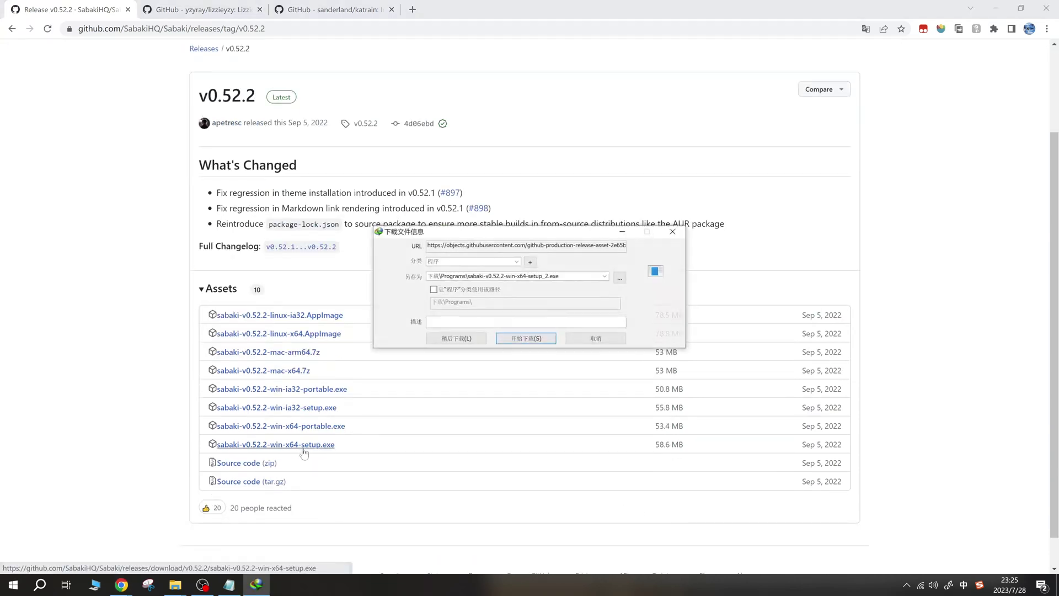
pyautogui.click(516, 339)
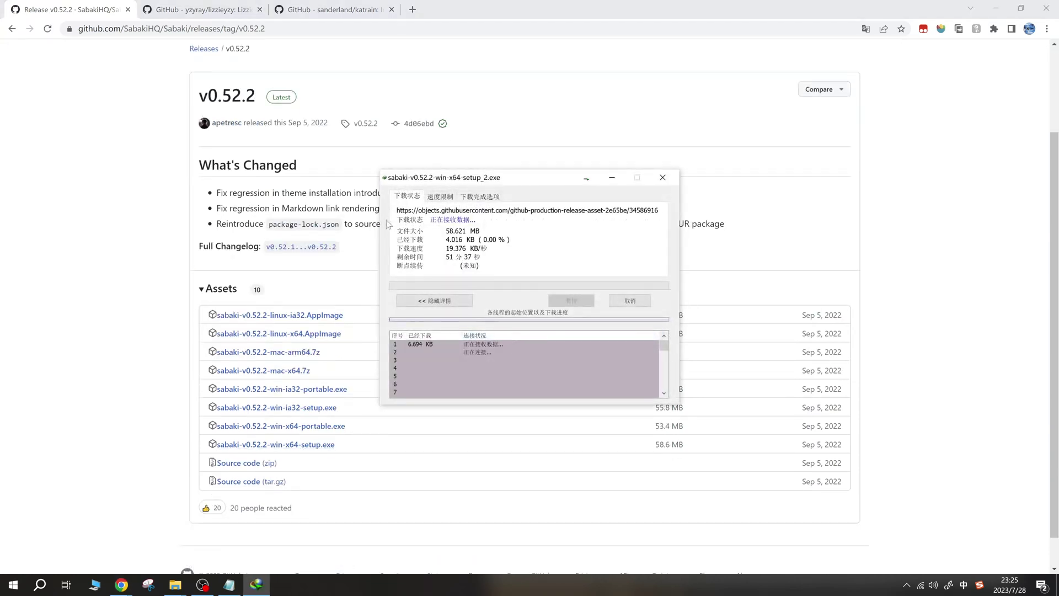
pyautogui.click(612, 177)
# - Download 2023-06-15-windows64.without.engine.zip from the Version 2.5.3 release of the lizzieyzy repository
pyautogui.click(178, 7)
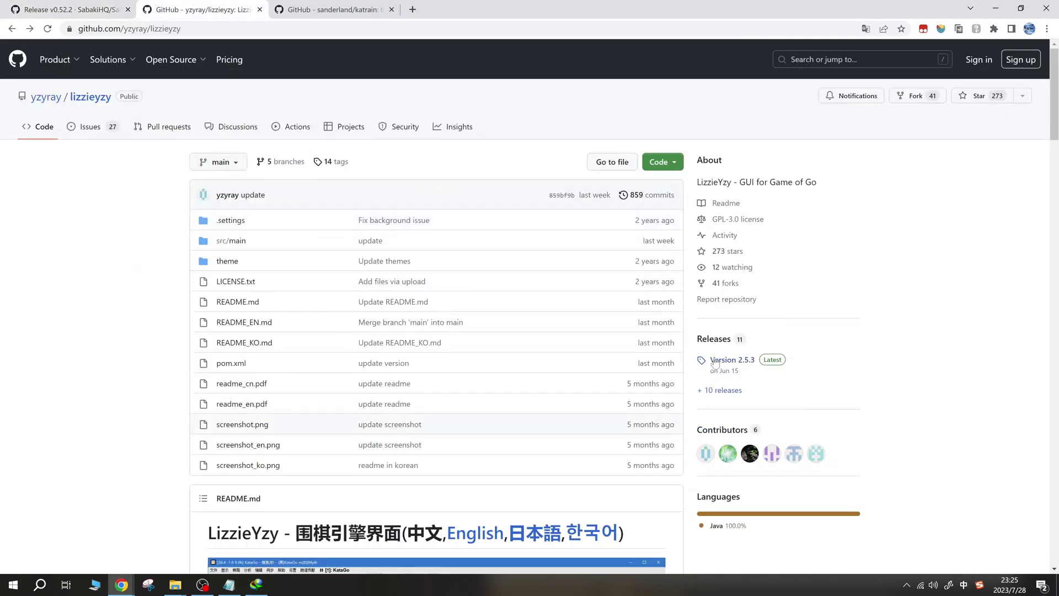
pyautogui.click(715, 339)
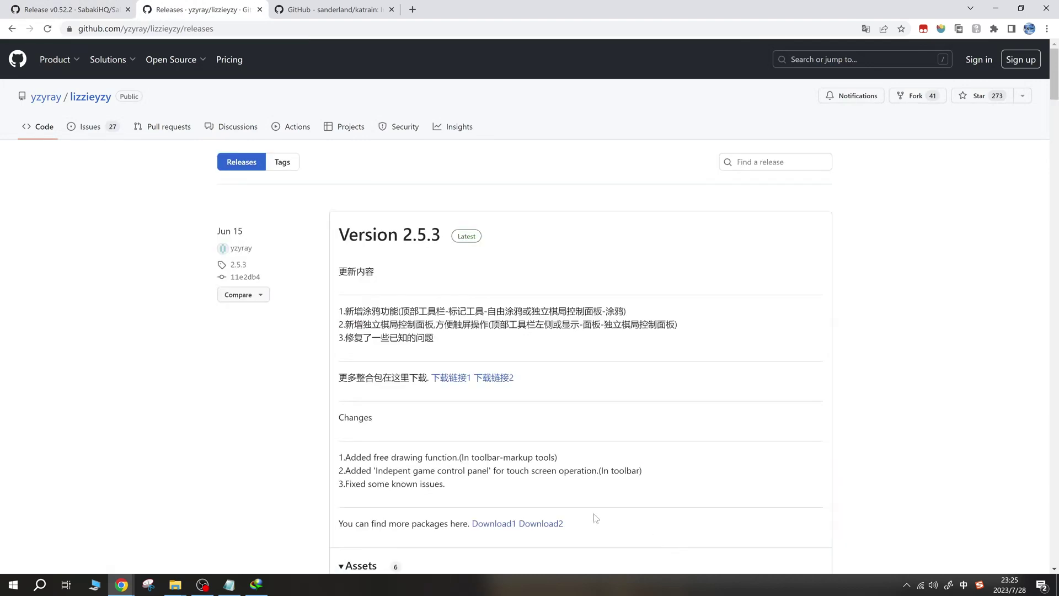
pyautogui.scroll(-4, 545, 432)
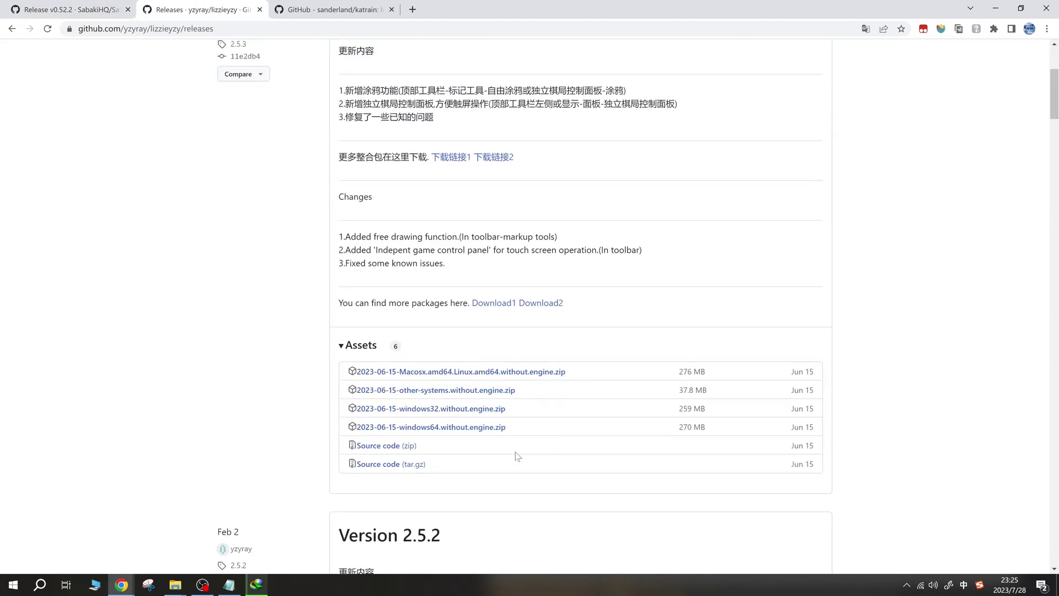
pyautogui.click(489, 431)
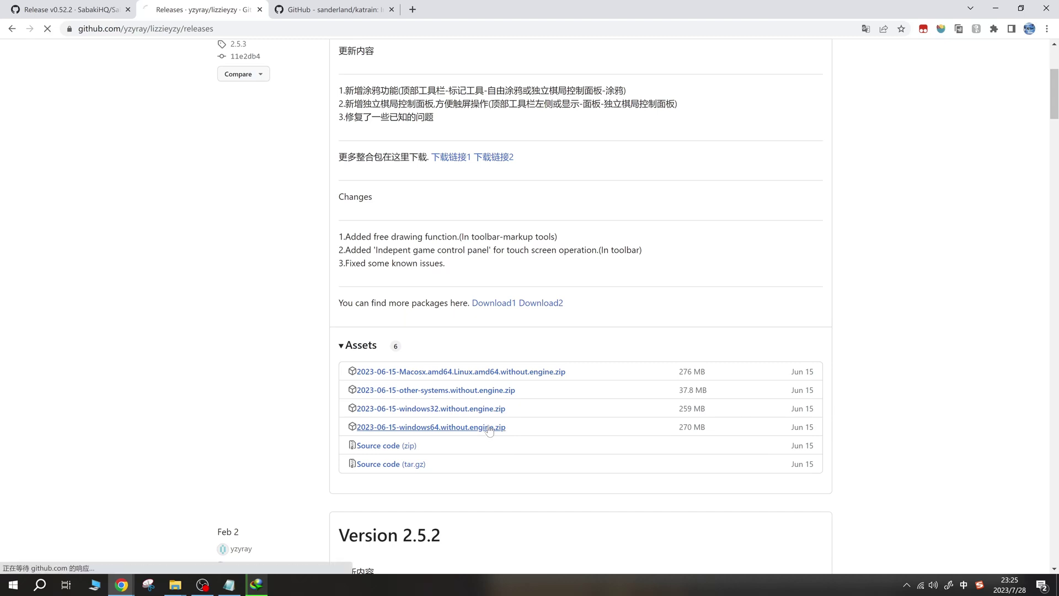
pyautogui.click(542, 339)
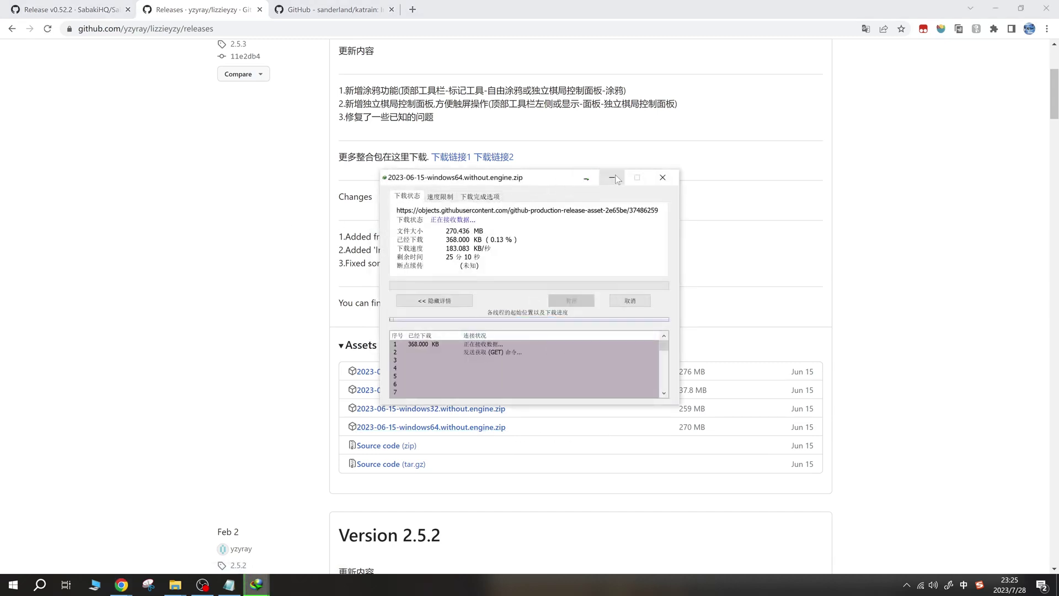
pyautogui.click(612, 177)
# - Download KaTrain.exe from the 1.14 release of the katrain repository
pyautogui.click(333, 9)
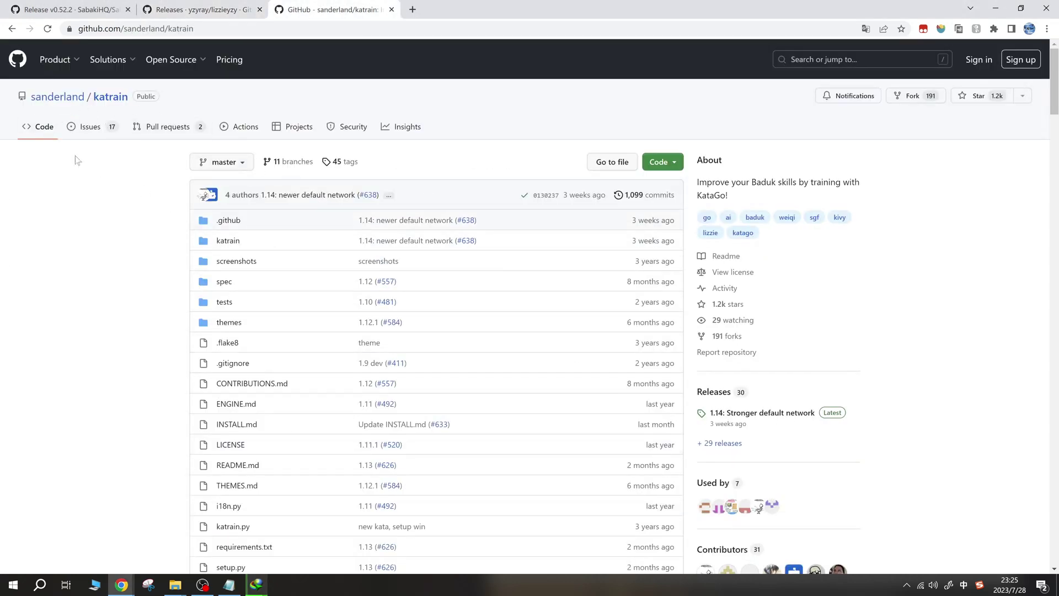
pyautogui.click(708, 394)
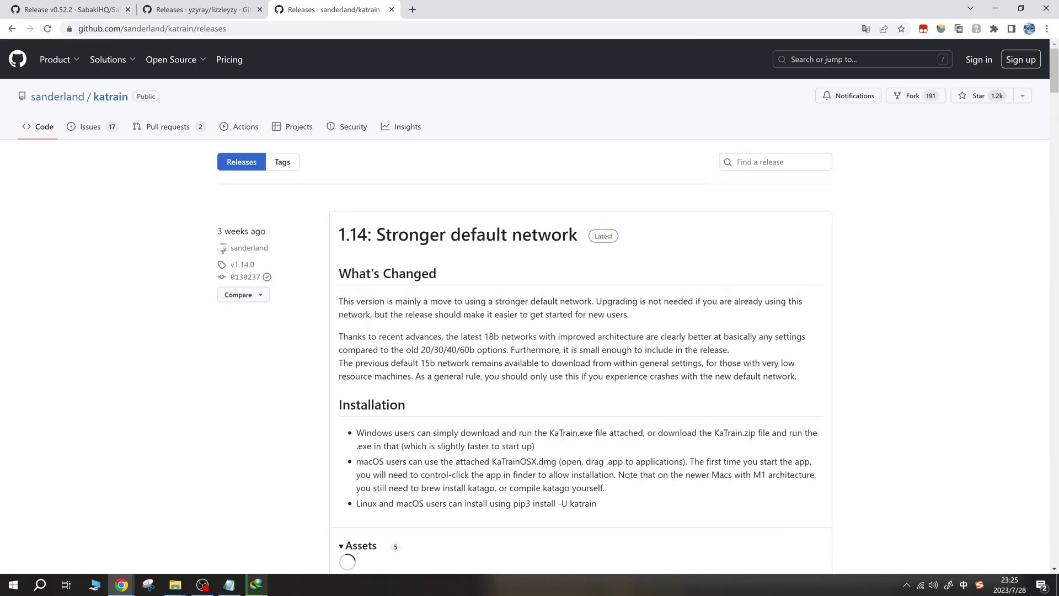
pyautogui.scroll(-4, 530, 303)
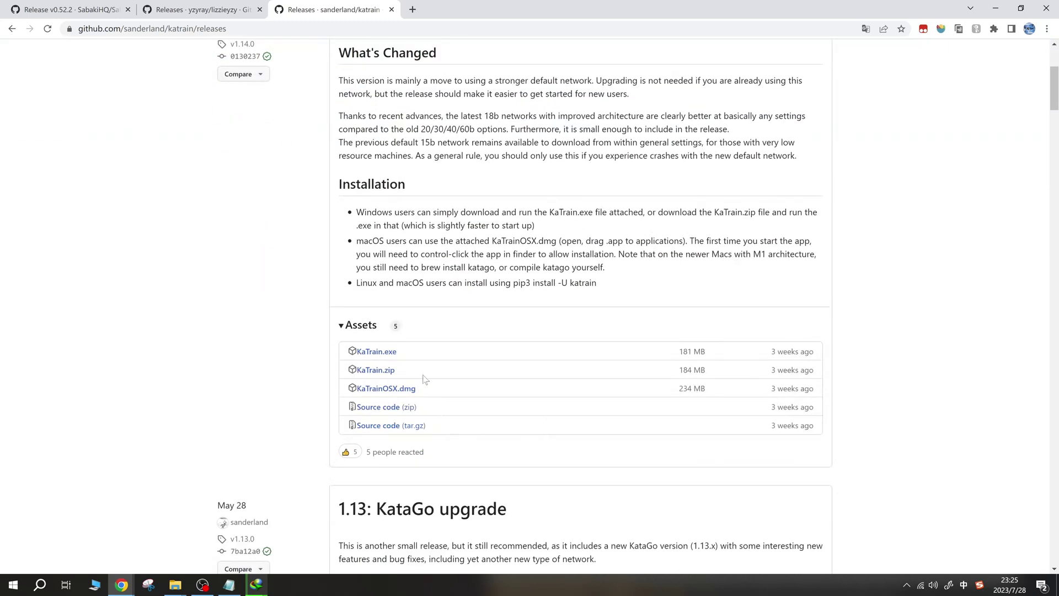
pyautogui.click(384, 353)
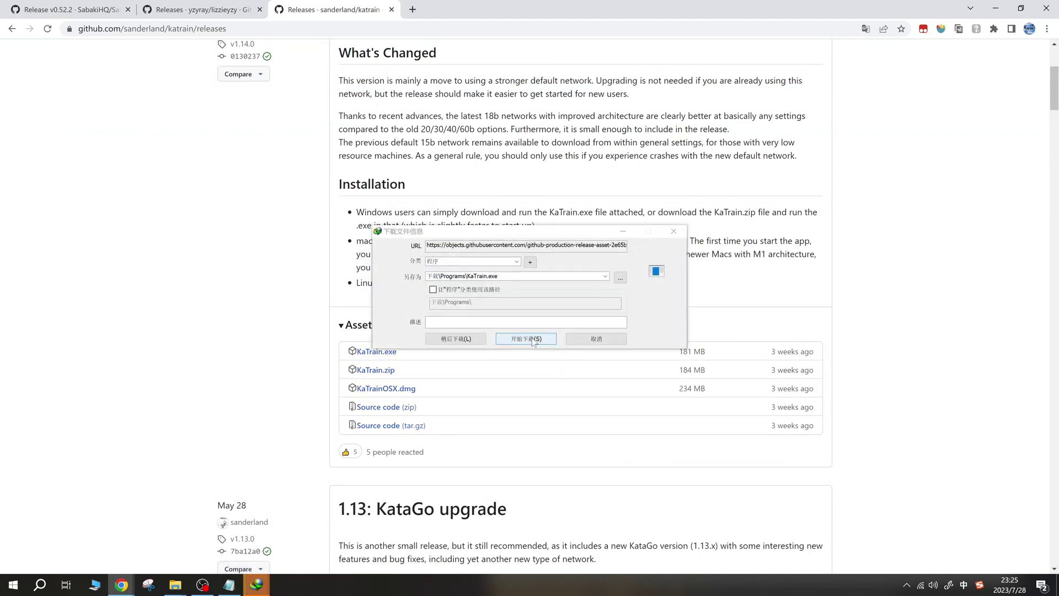
pyautogui.click(531, 337)
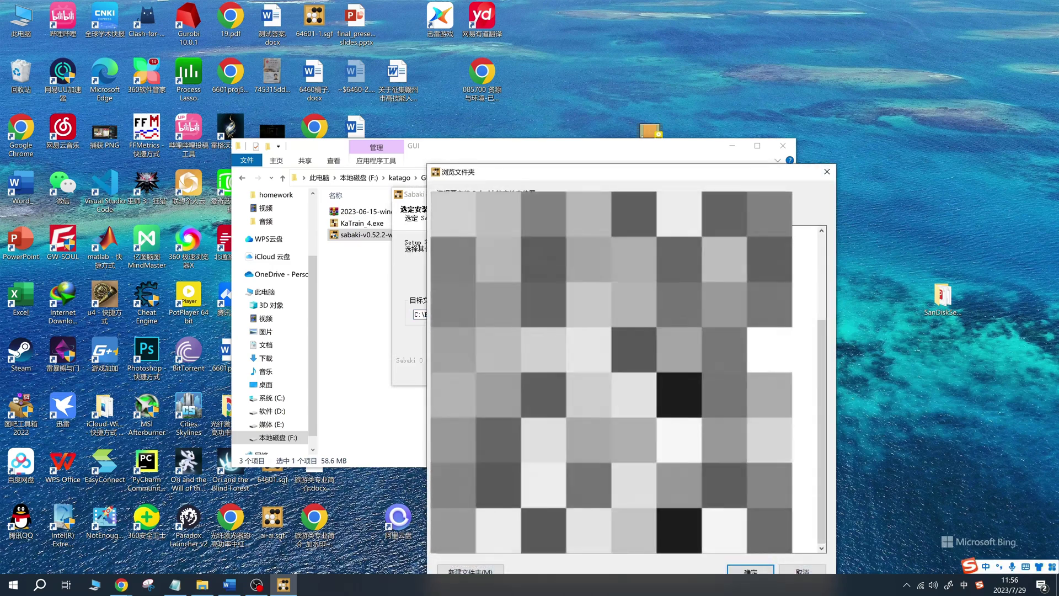
# - Choose F:\katago\sabaki\ as the destination folder in the Sabaki setup and install the program
pyautogui.press('Tab')
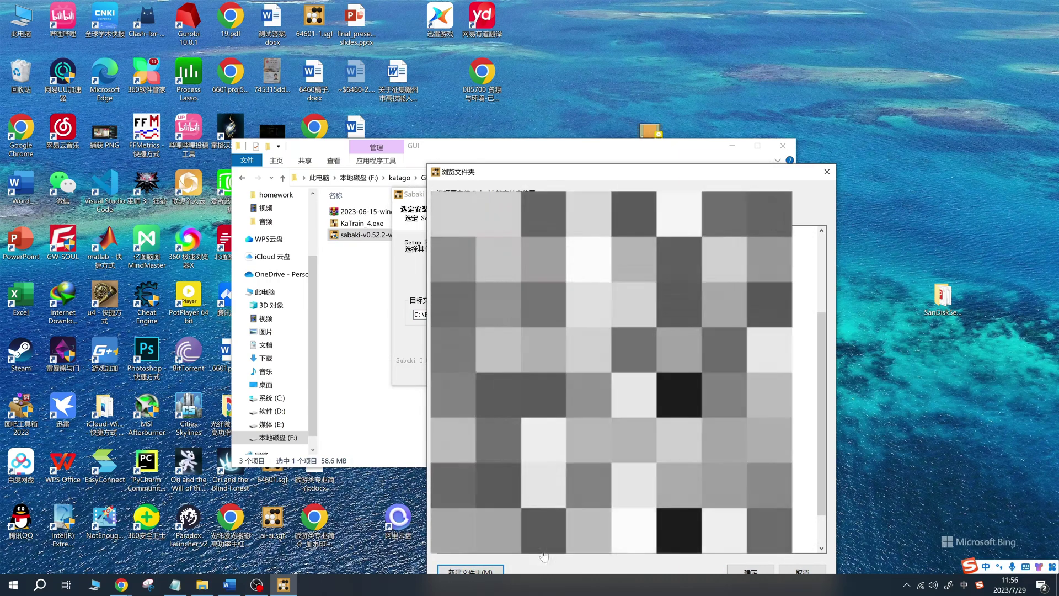
pyautogui.click(750, 571)
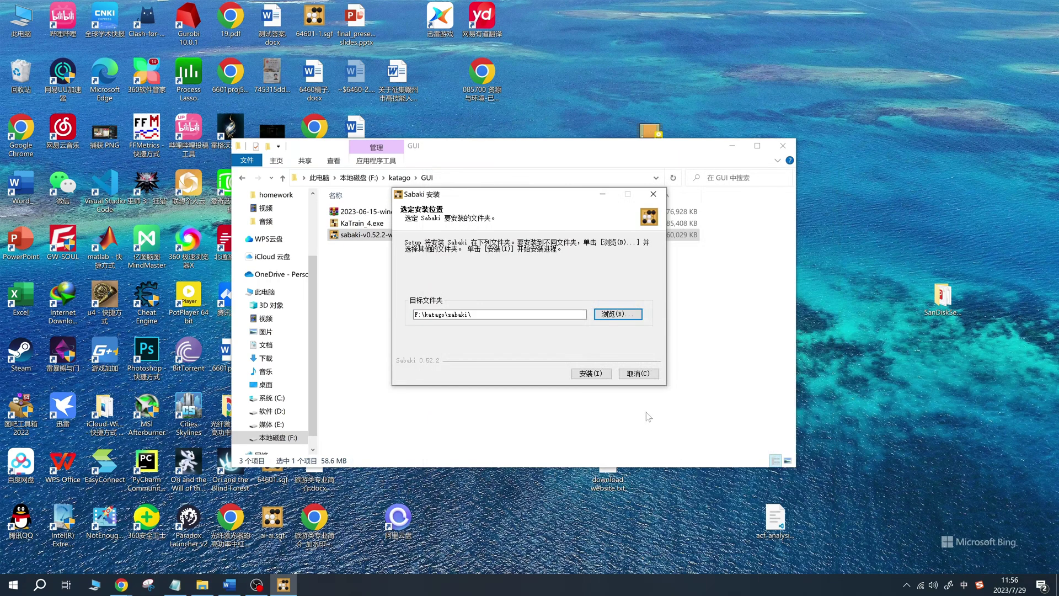
pyautogui.click(608, 375)
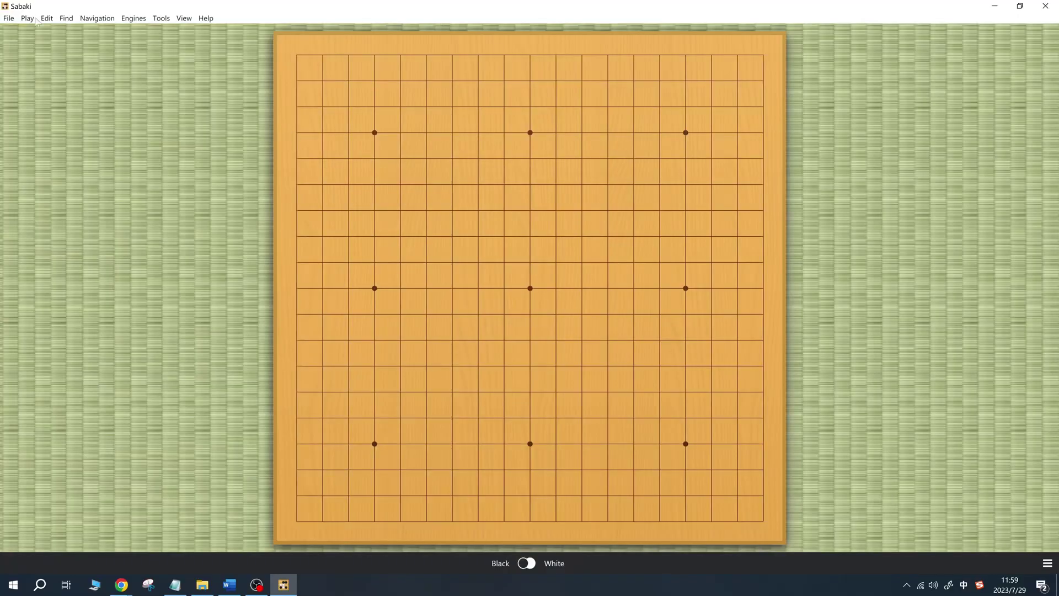
# - Show the game tree and the engines sidebar around the Go board
pyautogui.click(181, 16)
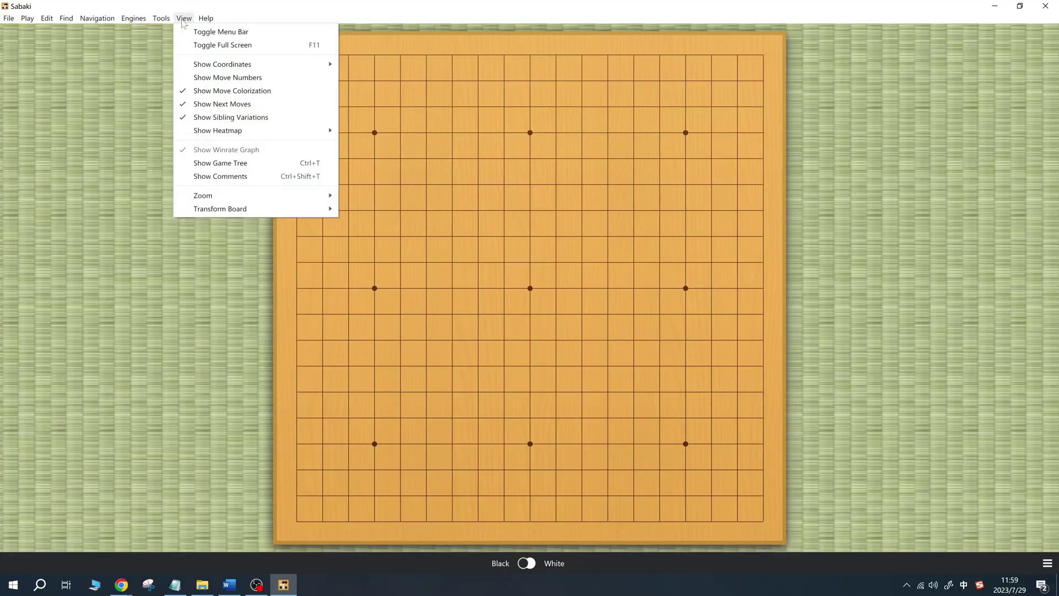
pyautogui.click(252, 156)
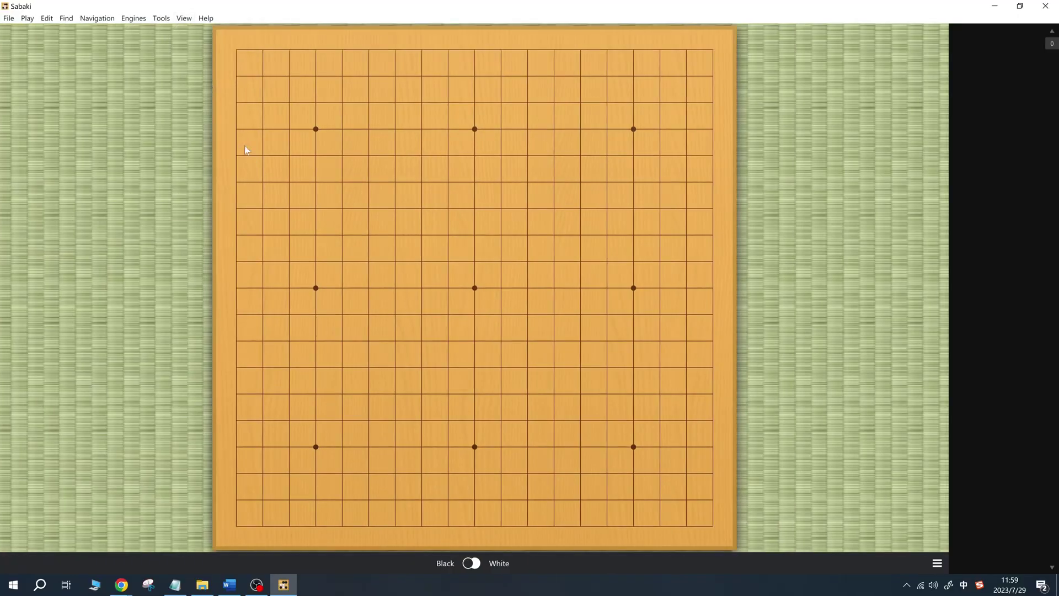
pyautogui.click(131, 19)
pyautogui.click(135, 30)
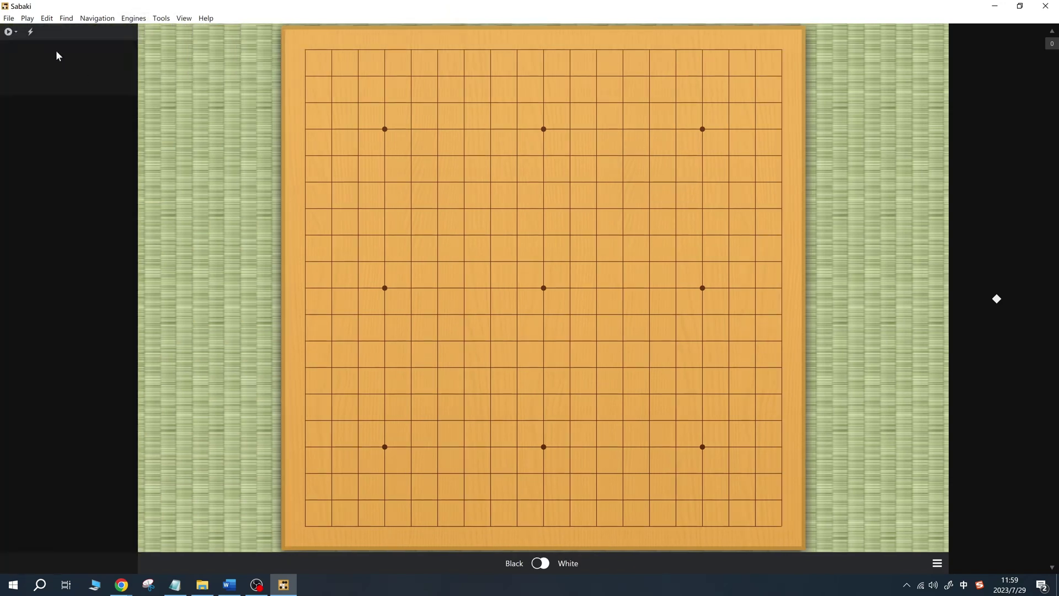
# - Add a new engine entry in the engine management settings and name it katago
pyautogui.click(12, 32)
pyautogui.click(35, 49)
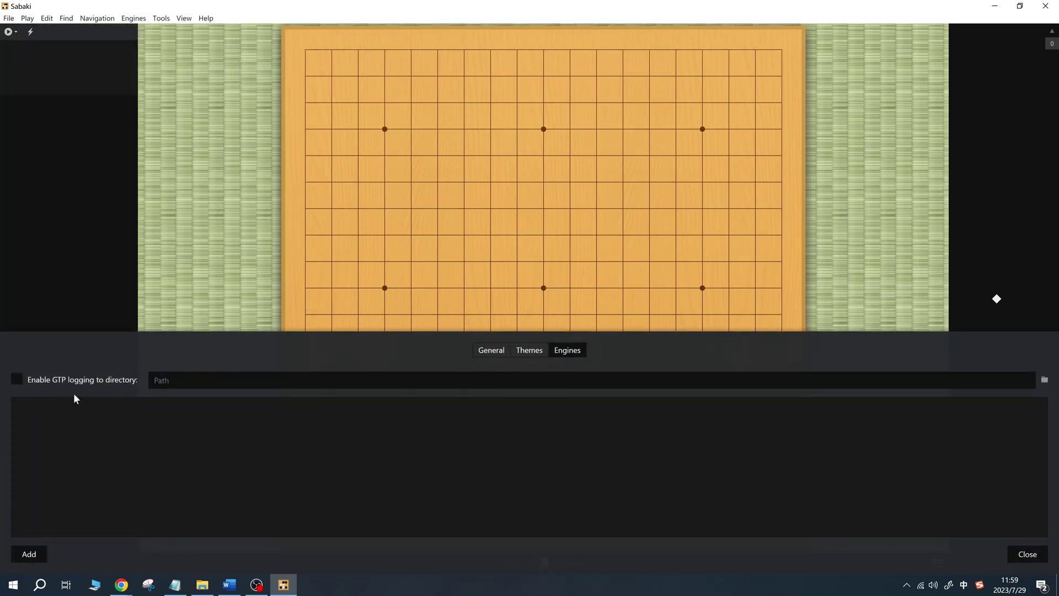
pyautogui.click(41, 555)
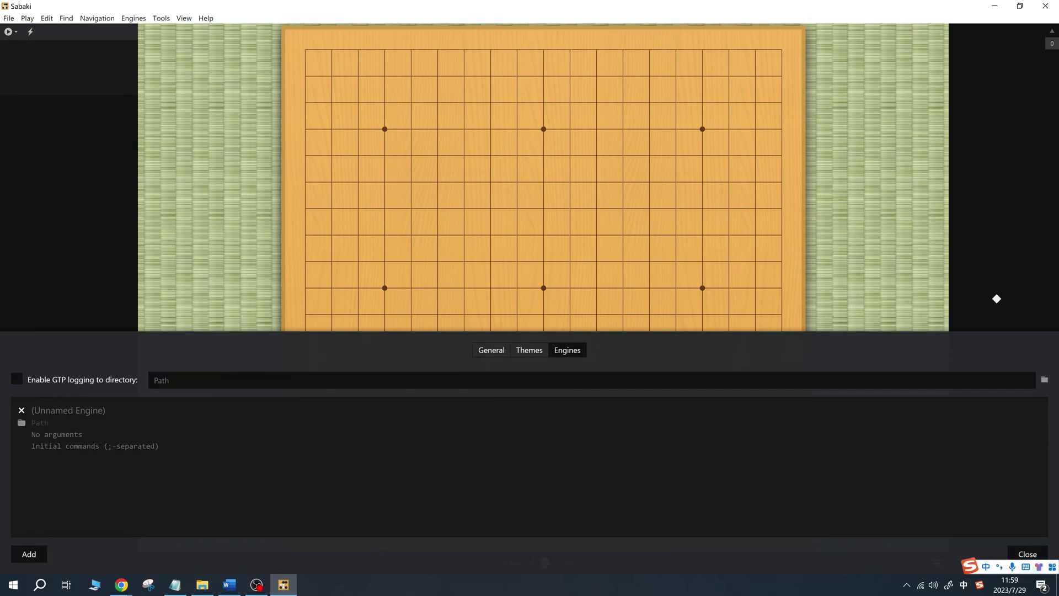
pyautogui.press('shift')
pyautogui.write('katagop')
pyautogui.press('BackSpace')
pyautogui.click(21, 423)
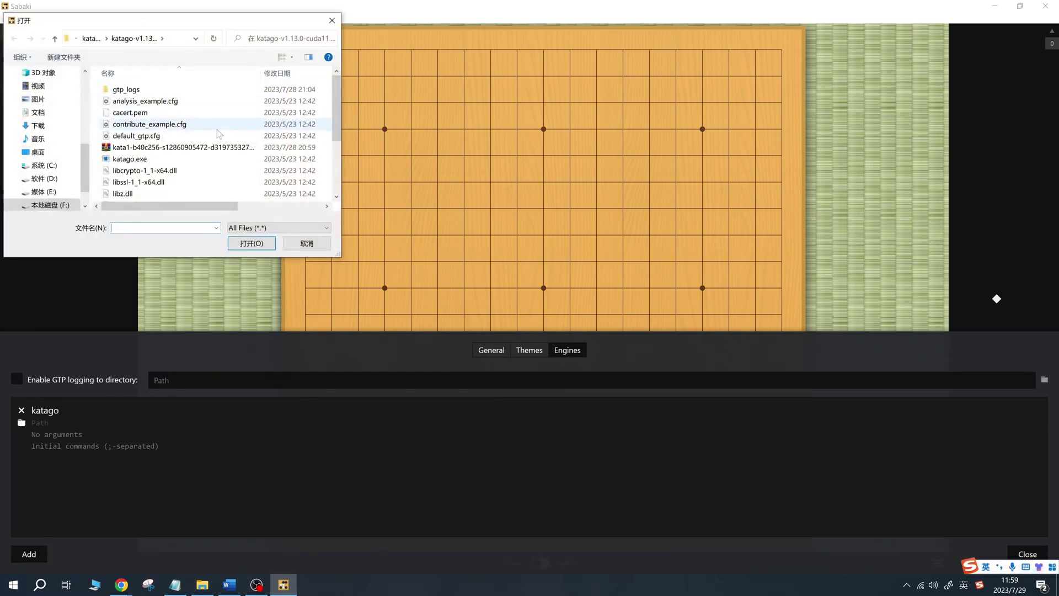
pyautogui.click(232, 158)
pyautogui.click(252, 243)
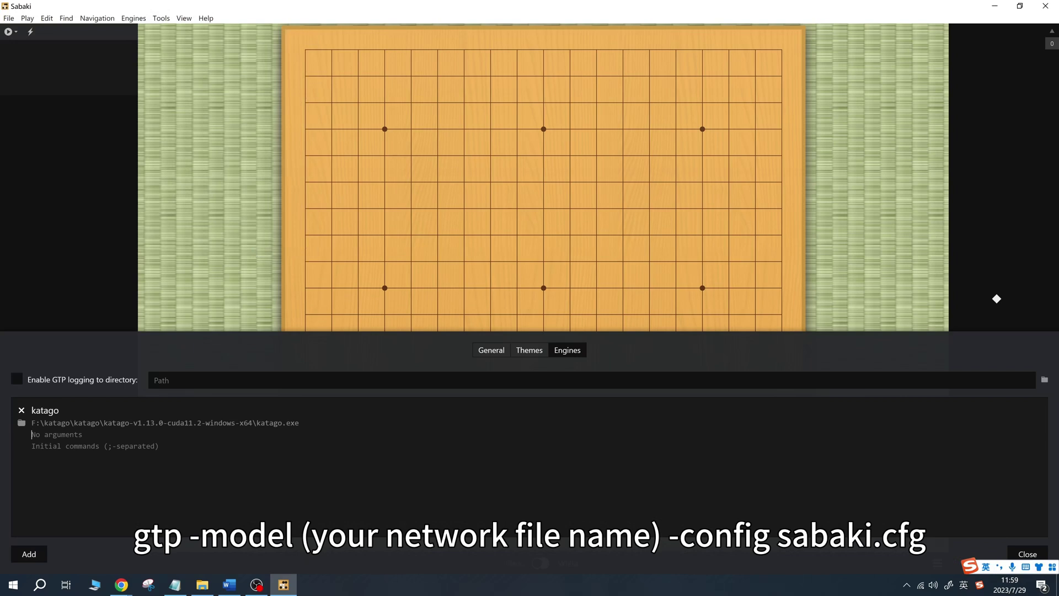
pyautogui.hotkey('ctrl', 'v')
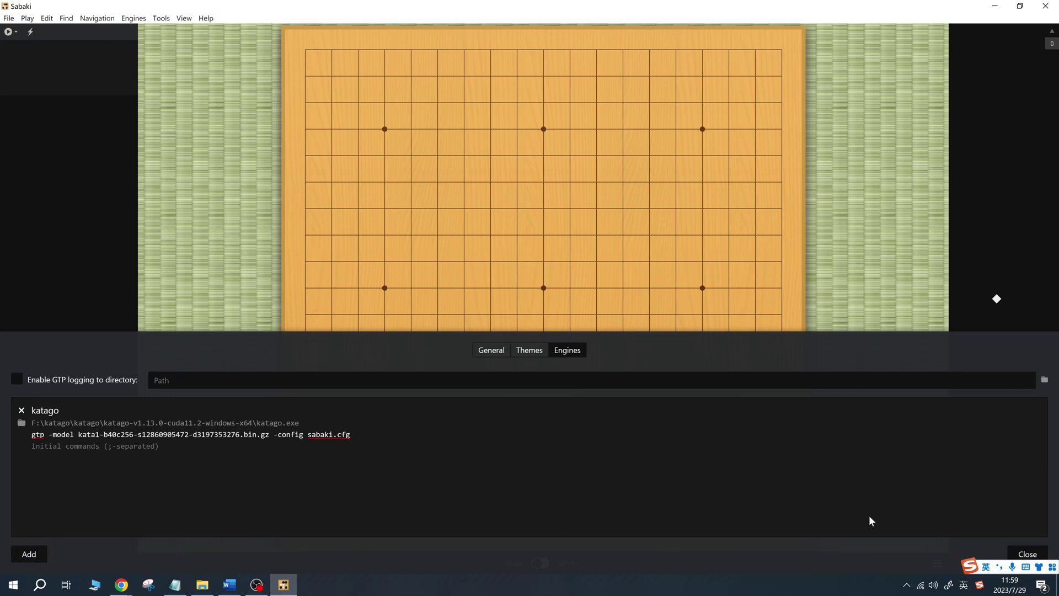
pyautogui.click(1019, 554)
# - Start the katago engine and set the game's komi to 7.5 in the game info
pyautogui.click(17, 32)
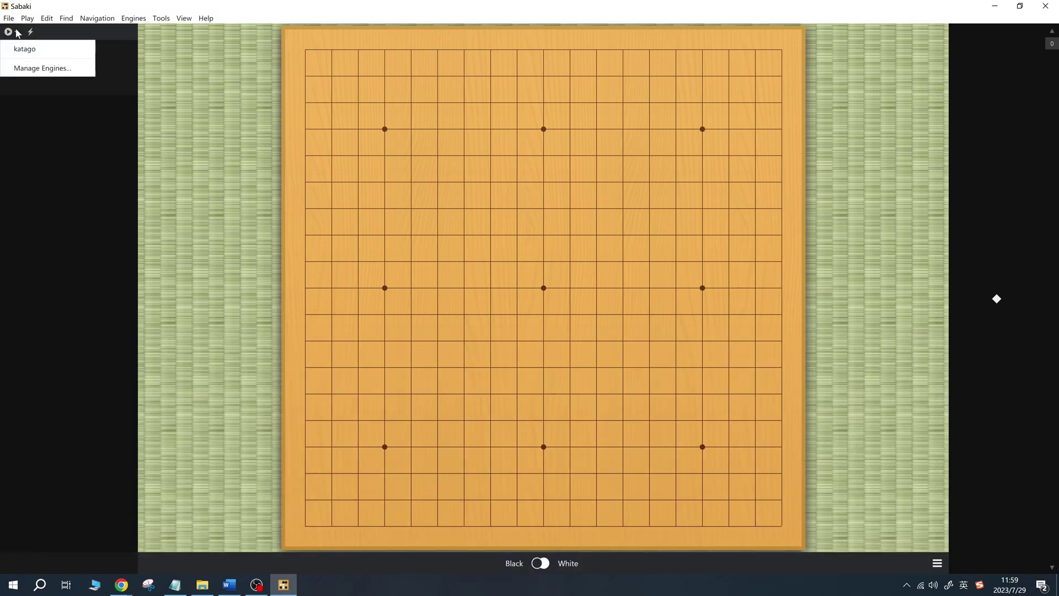
pyautogui.click(32, 49)
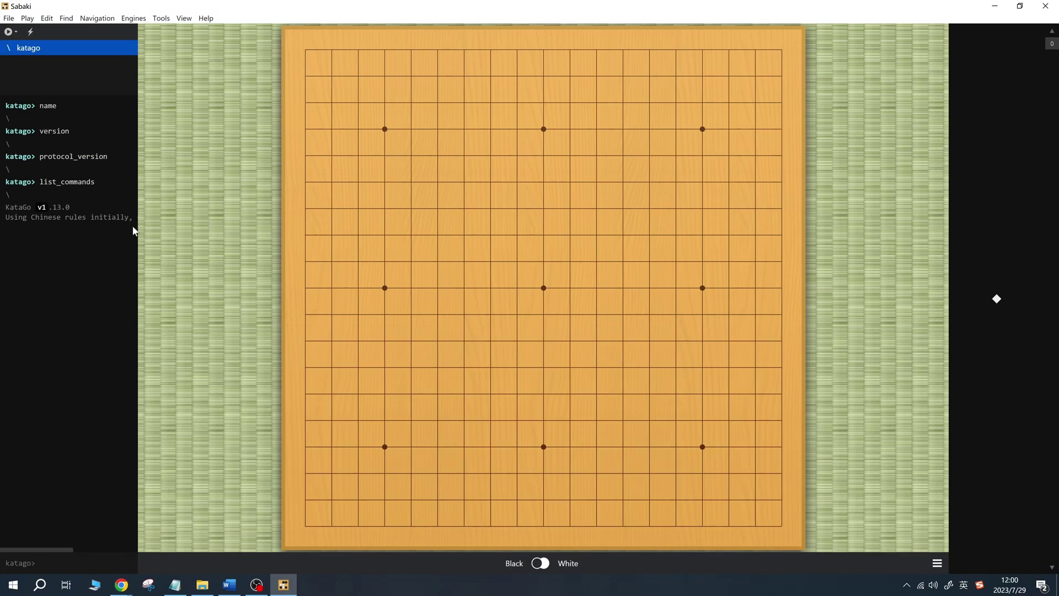
pyautogui.click(937, 563)
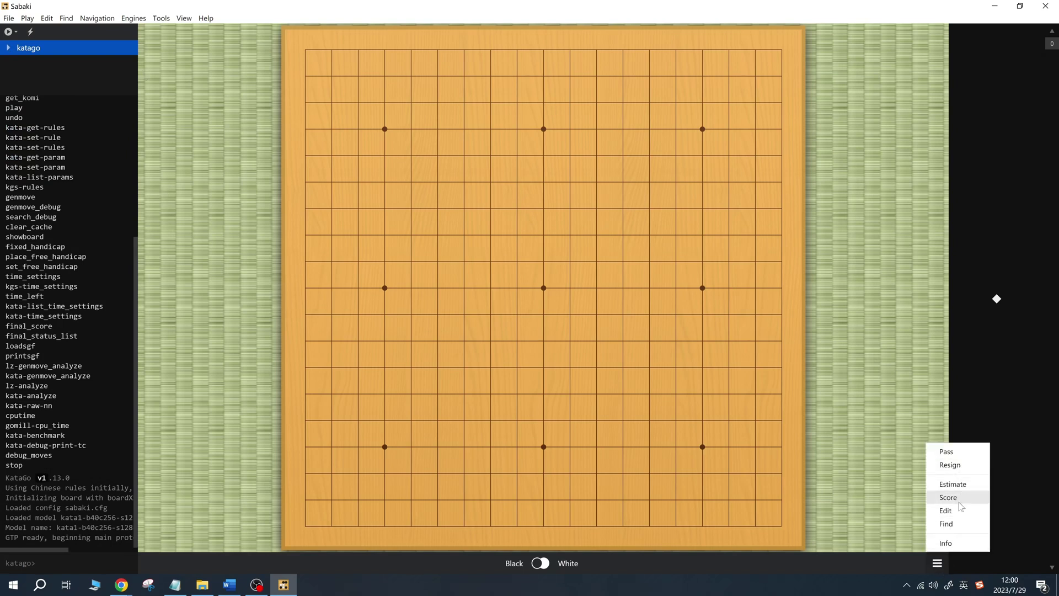
pyautogui.click(960, 543)
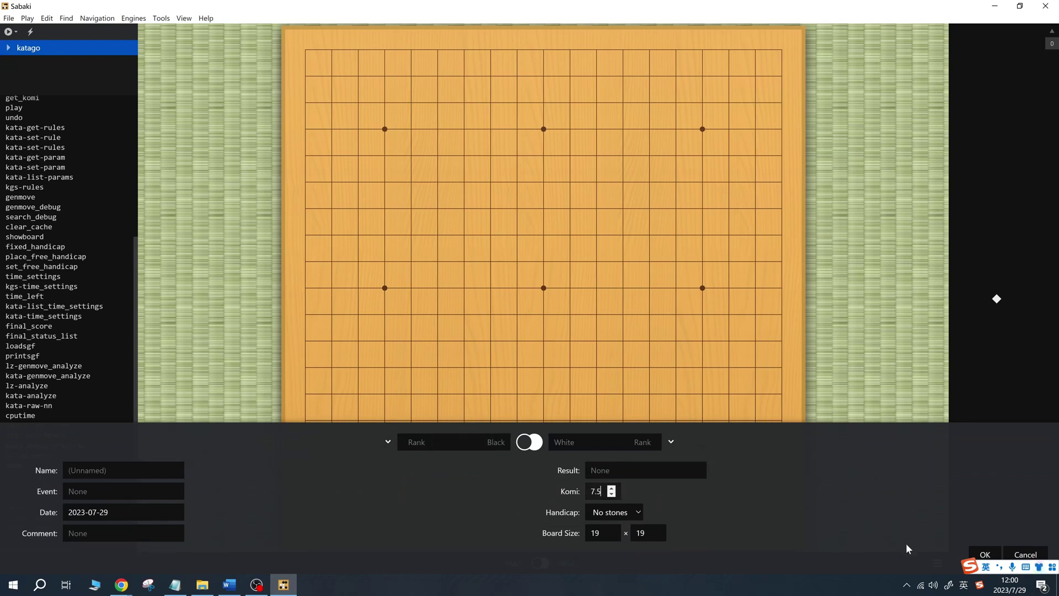
pyautogui.click(985, 554)
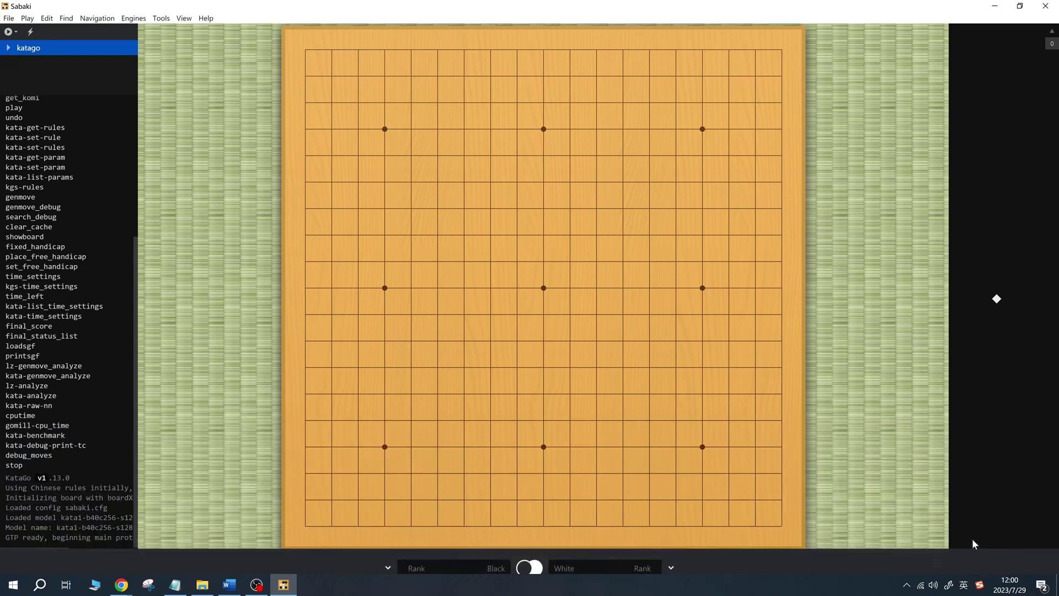
# - Turn on engine analysis and play Black at Q16 and White at R4
pyautogui.click(132, 19)
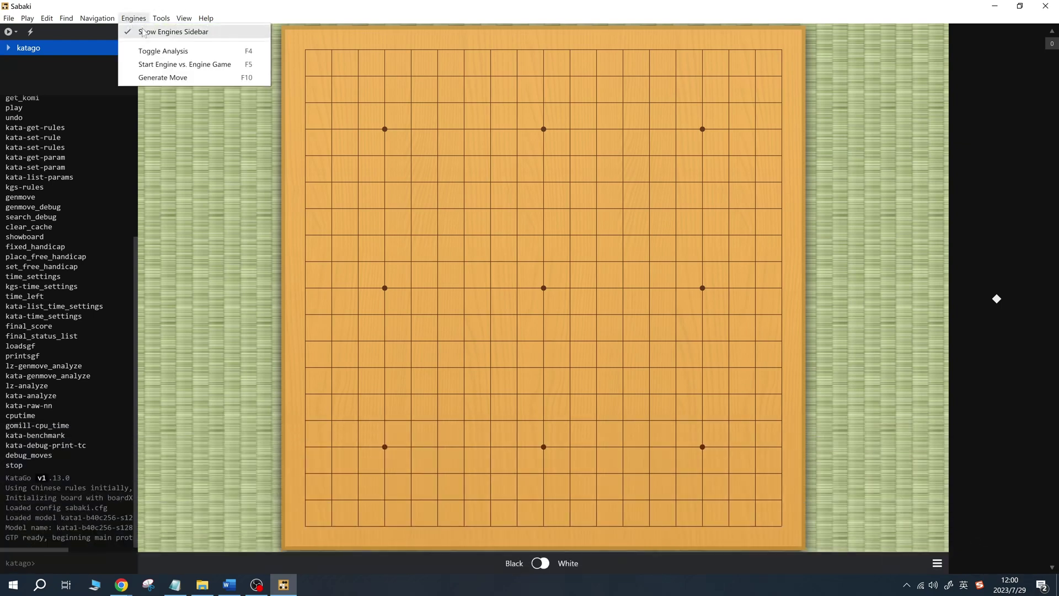
pyautogui.click(176, 53)
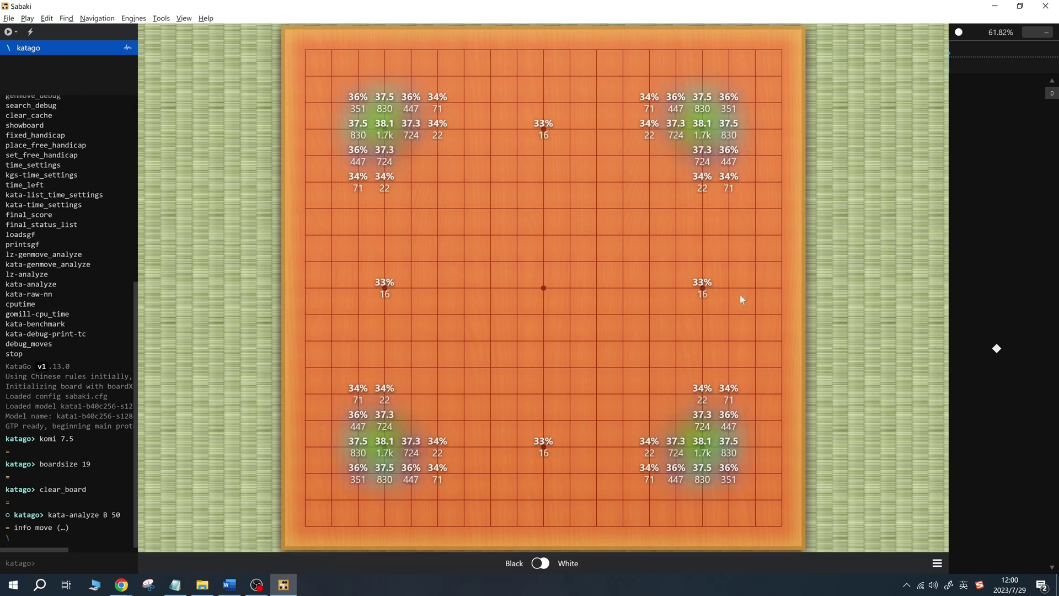
pyautogui.click(705, 132)
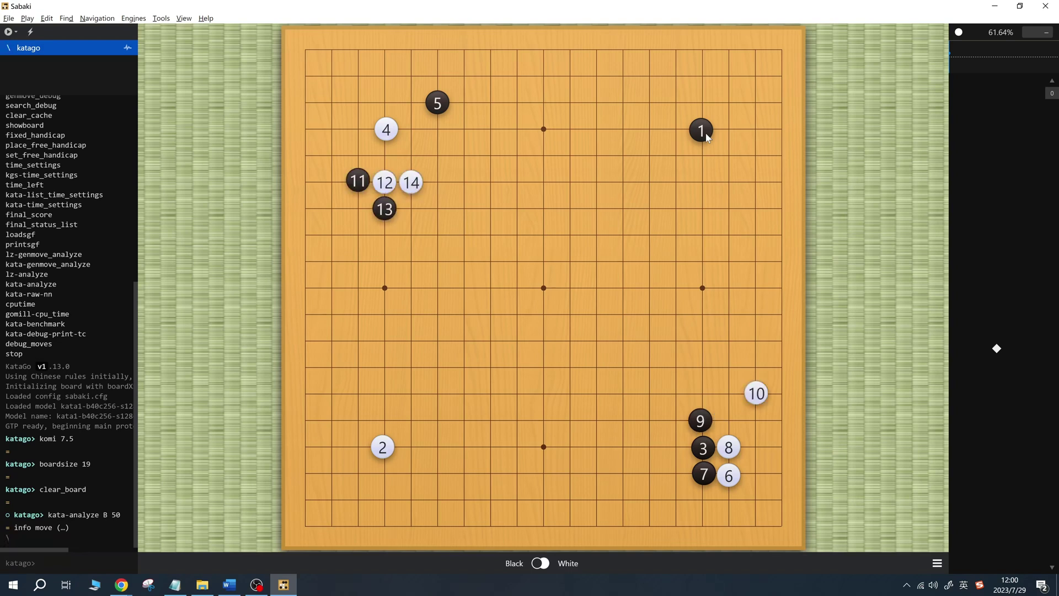
pyautogui.hotkey('ctrl', 'n')
pyautogui.click(702, 128)
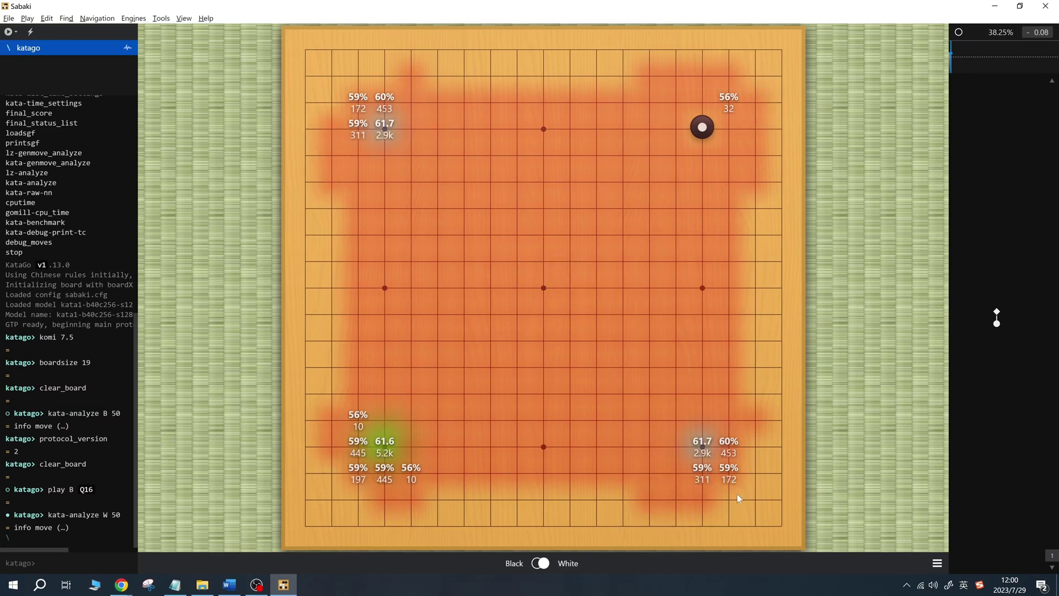
pyautogui.click(727, 447)
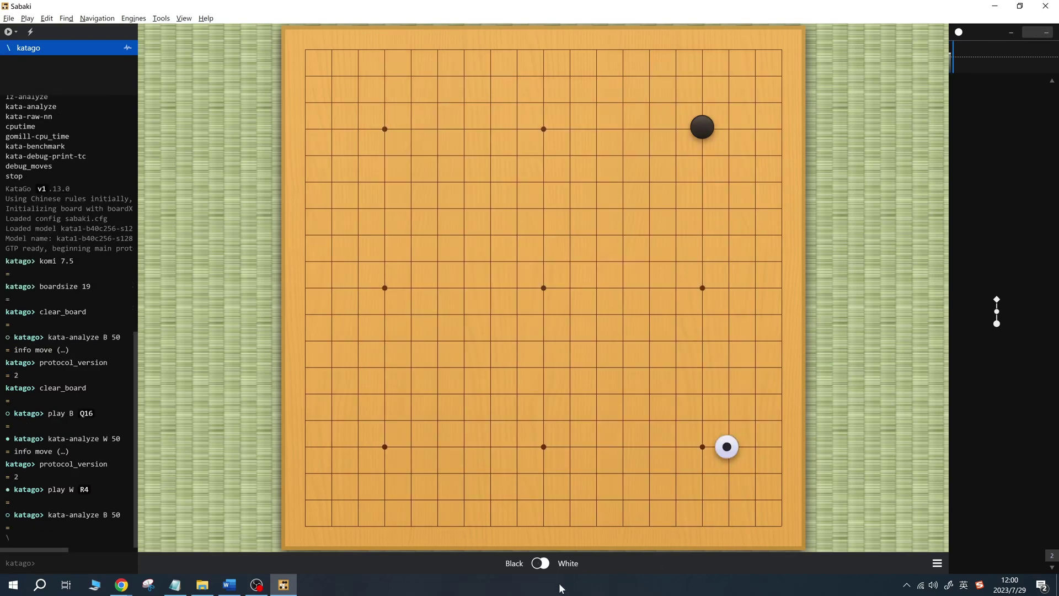
# - Continue the game with Black D16, White D4, Black P3, White Q3, Black P4, White R6 and Black F3
pyautogui.click(383, 128)
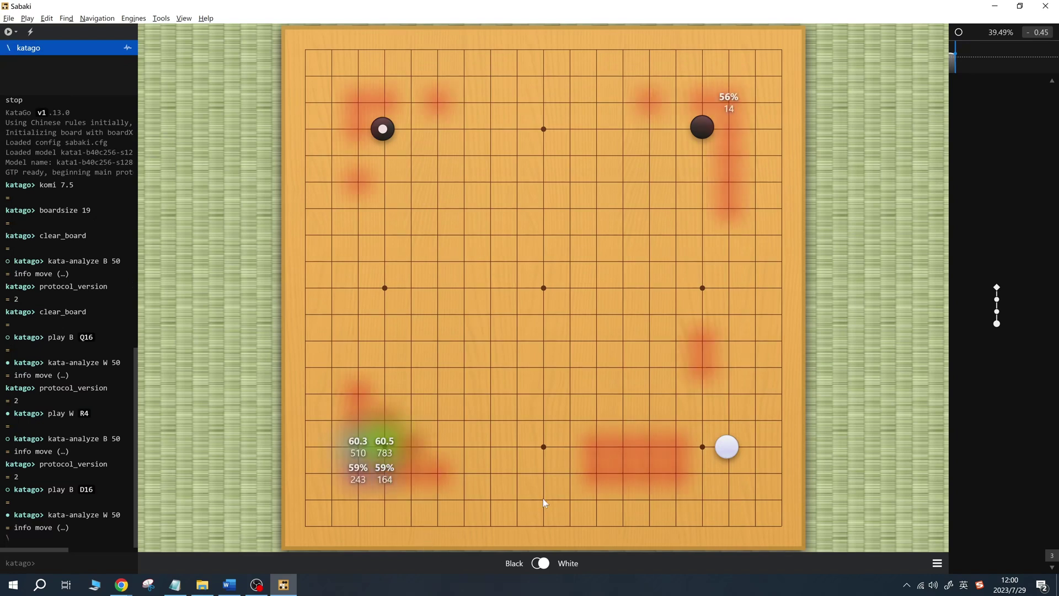
pyautogui.click(391, 443)
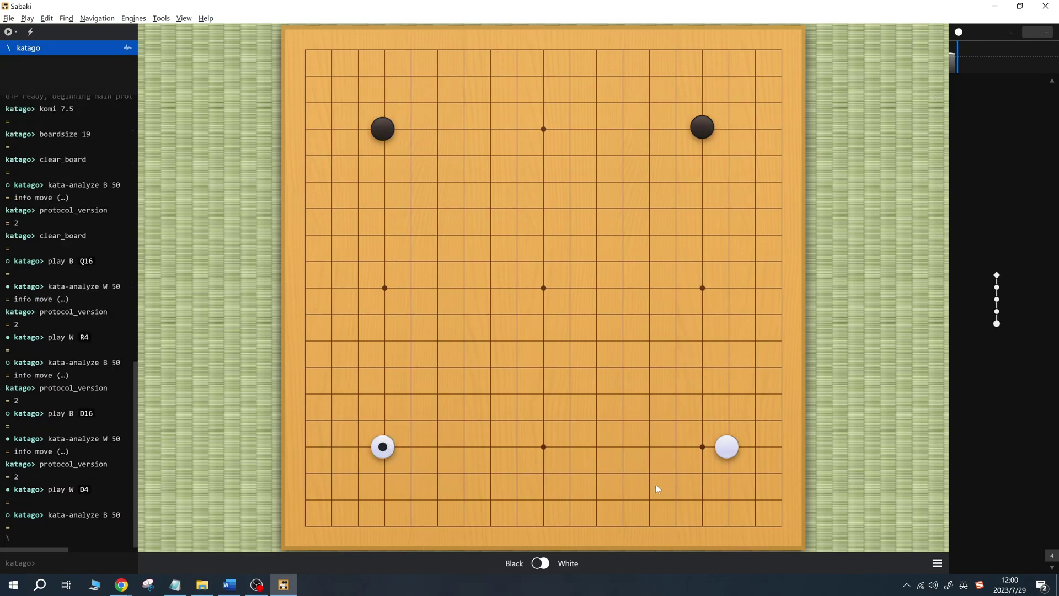
pyautogui.click(683, 476)
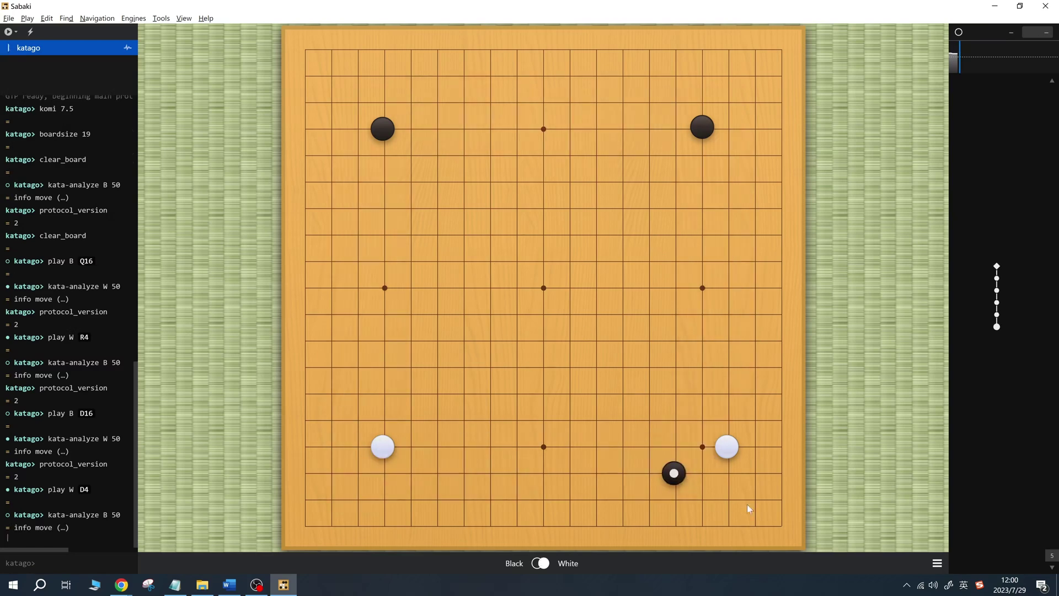
pyautogui.click(700, 474)
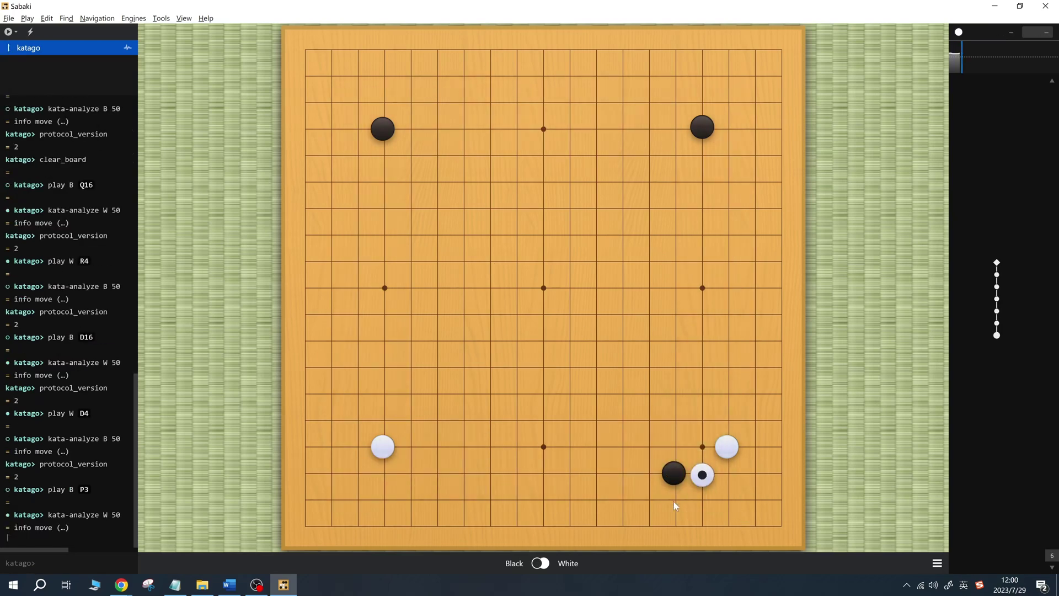
pyautogui.click(679, 452)
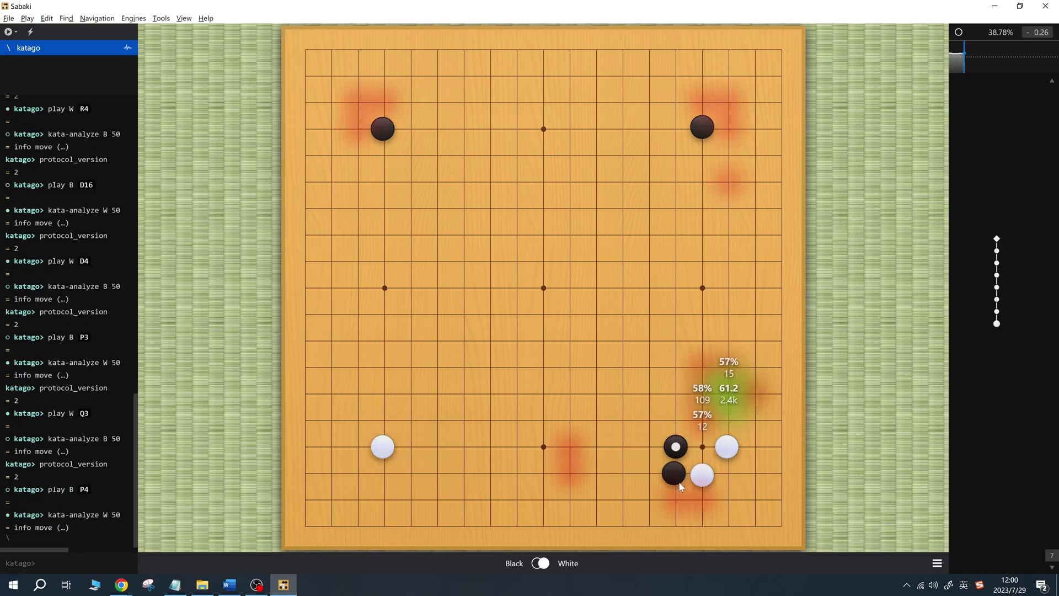
pyautogui.click(732, 397)
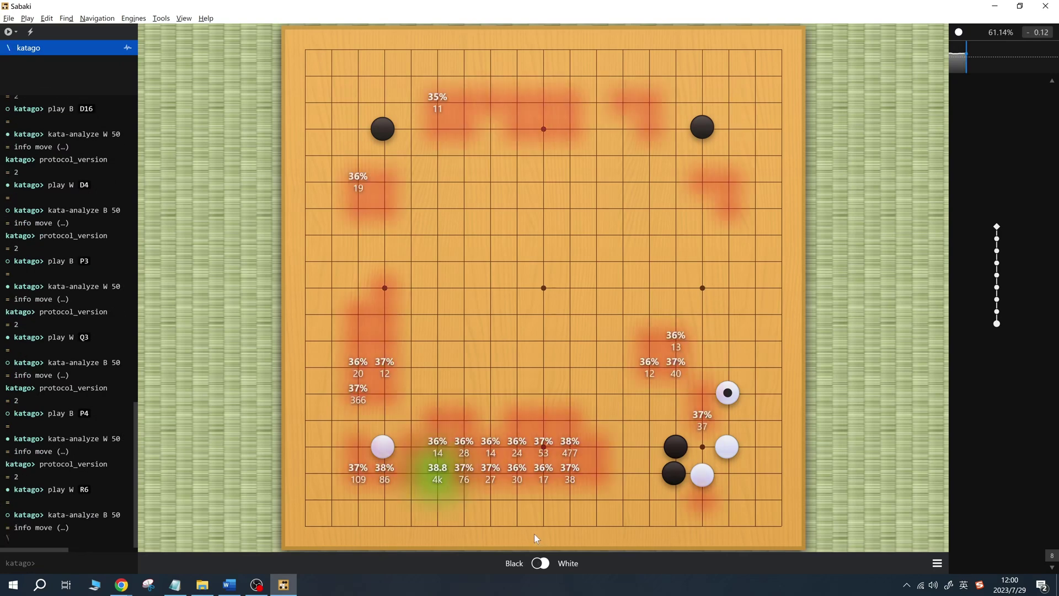
pyautogui.click(437, 472)
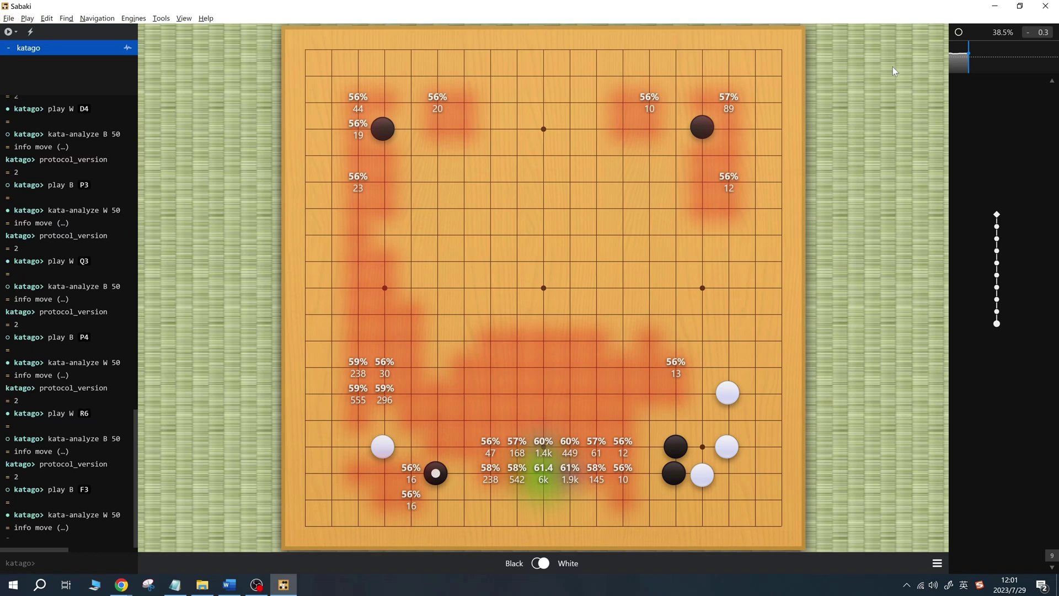
# - Go back one move, play a variation with Black L3 and White F3, and return to Black F3 in the original line
pyautogui.press('Up')
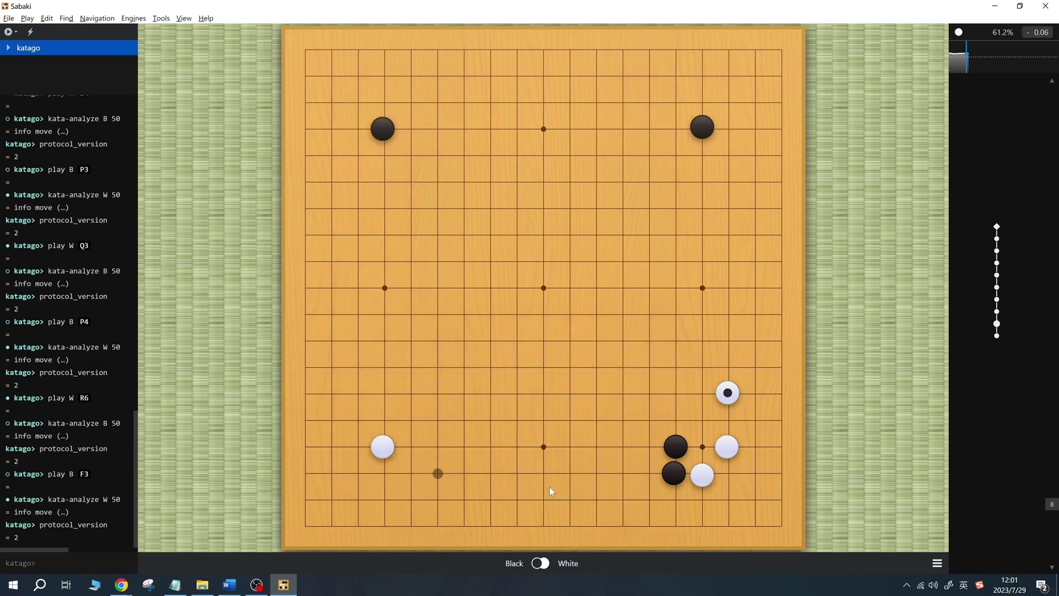
pyautogui.click(571, 472)
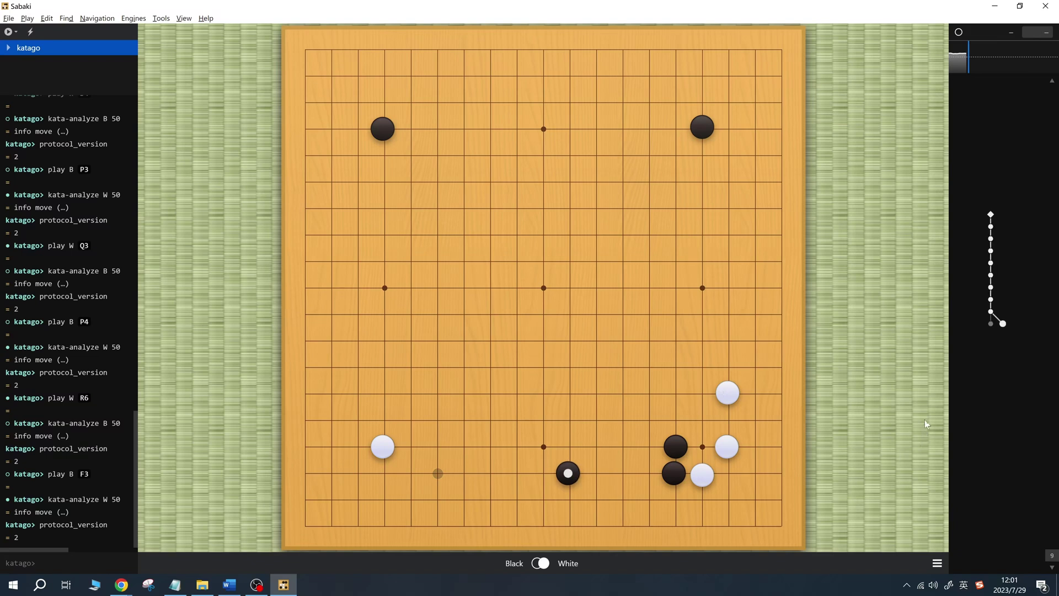
pyautogui.click(448, 475)
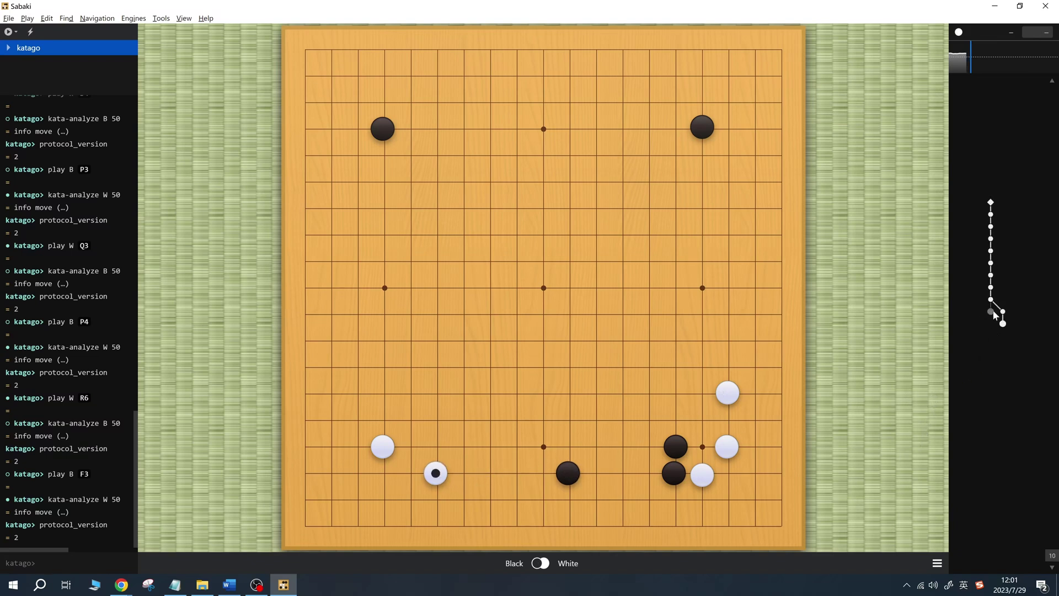
pyautogui.click(991, 311)
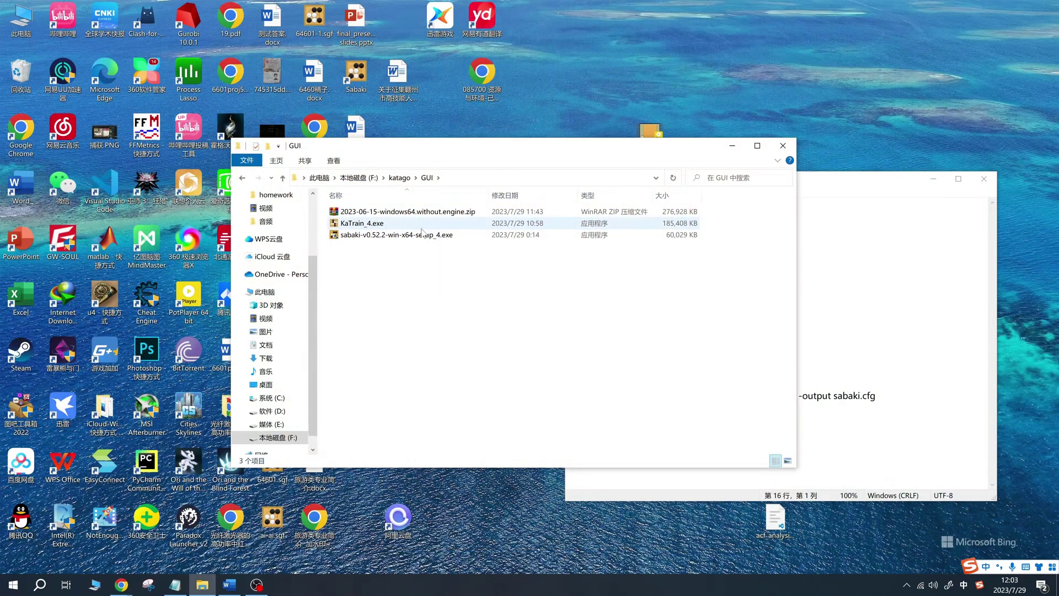
# - In the GUI folder in File Explorer, extract 2023-06-15-windows64.without.engine.zip into its own folder and open the 2023-06-15-windows64 folder inside
pyautogui.click(420, 211)
pyautogui.rightClick(421, 212)
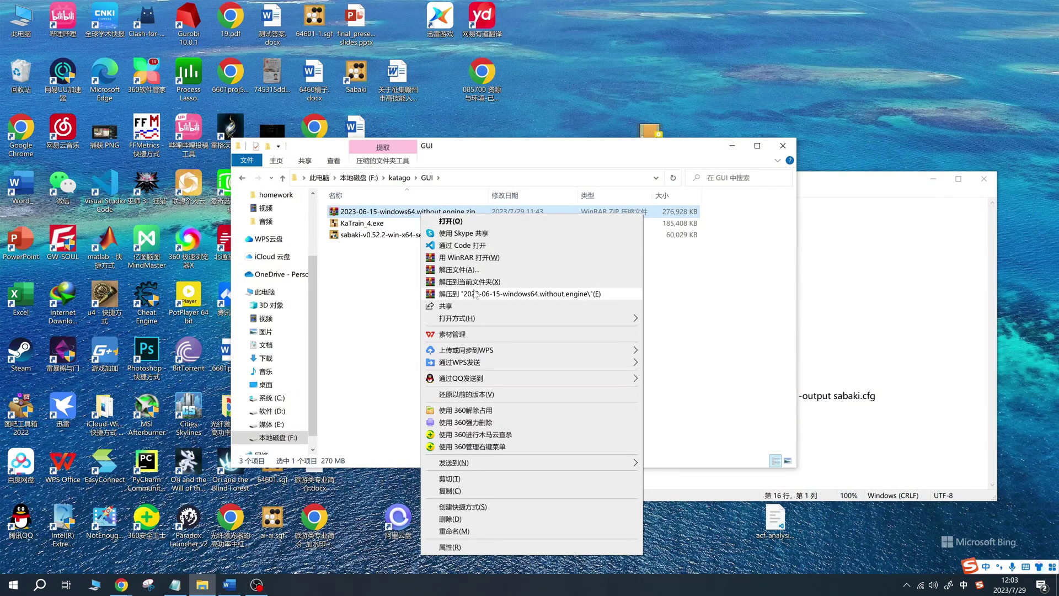
pyautogui.click(475, 294)
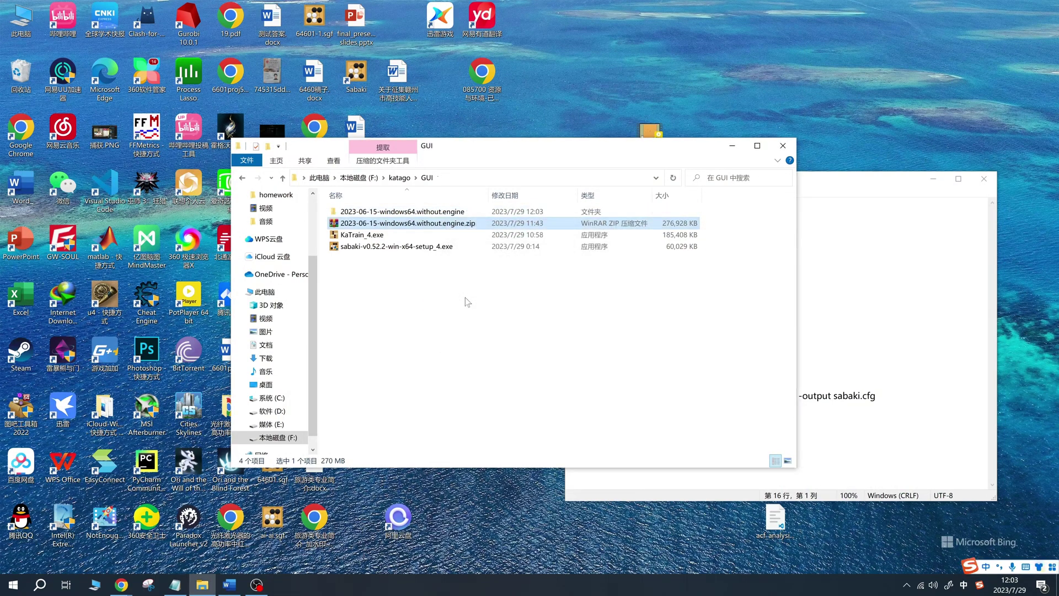
pyautogui.doubleClick(434, 212)
pyautogui.doubleClick(433, 213)
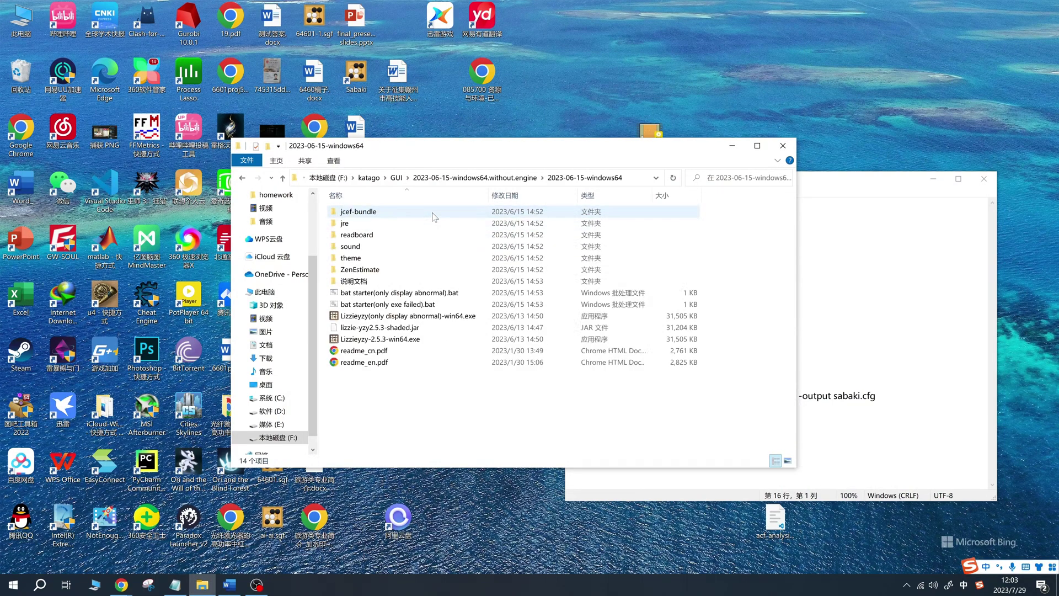
# - Launch Lizzieyzy-2.5.3-win64.exe with the default initial settings and maximise its main window
pyautogui.doubleClick(435, 338)
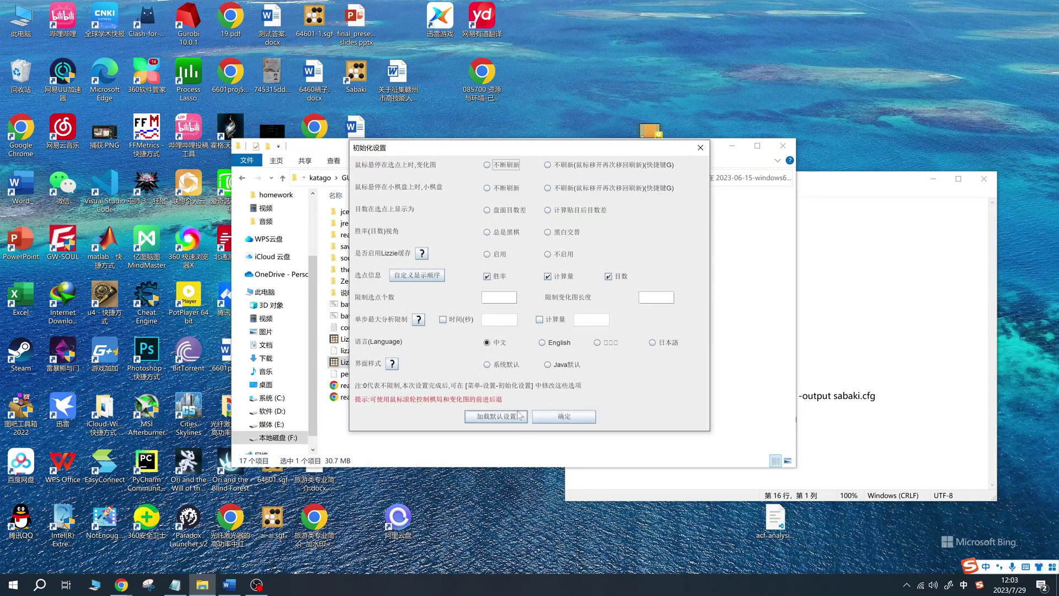
pyautogui.click(518, 414)
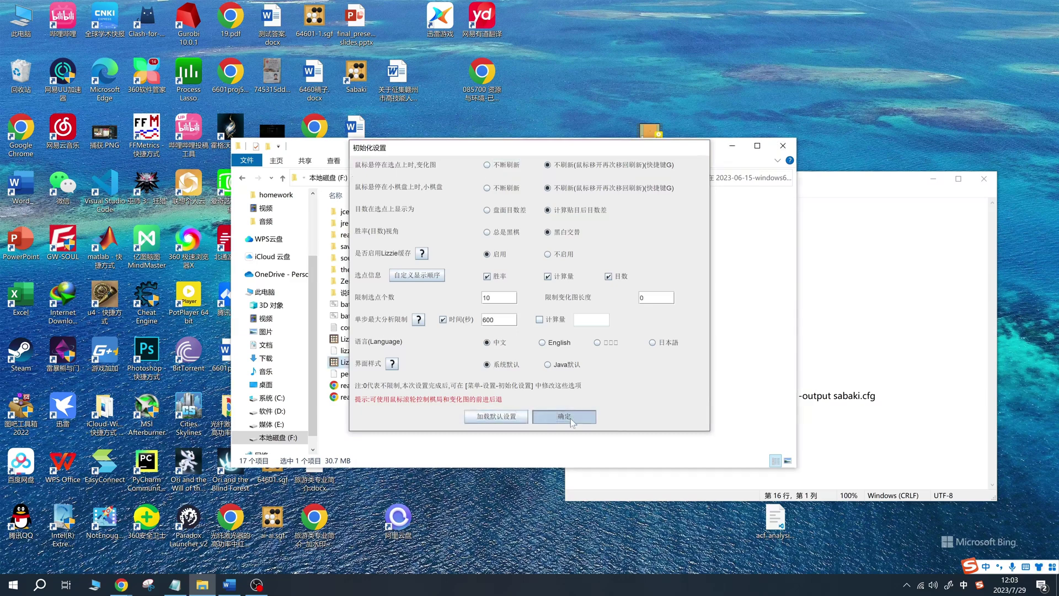
pyautogui.click(571, 419)
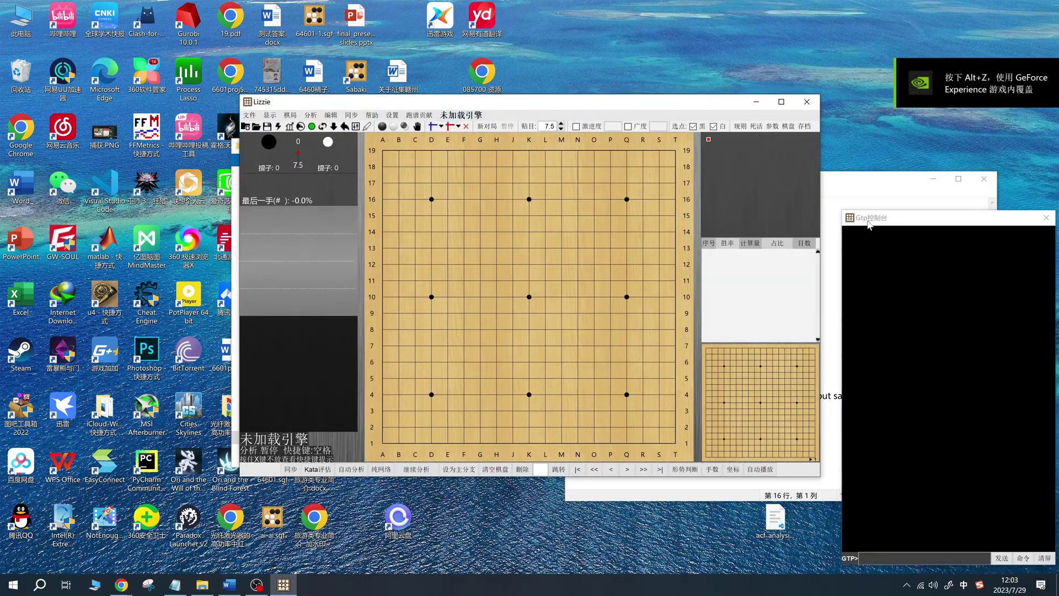
pyautogui.moveTo(869, 223); pyautogui.dragTo(744, 161)
pyautogui.doubleClick(392, 103)
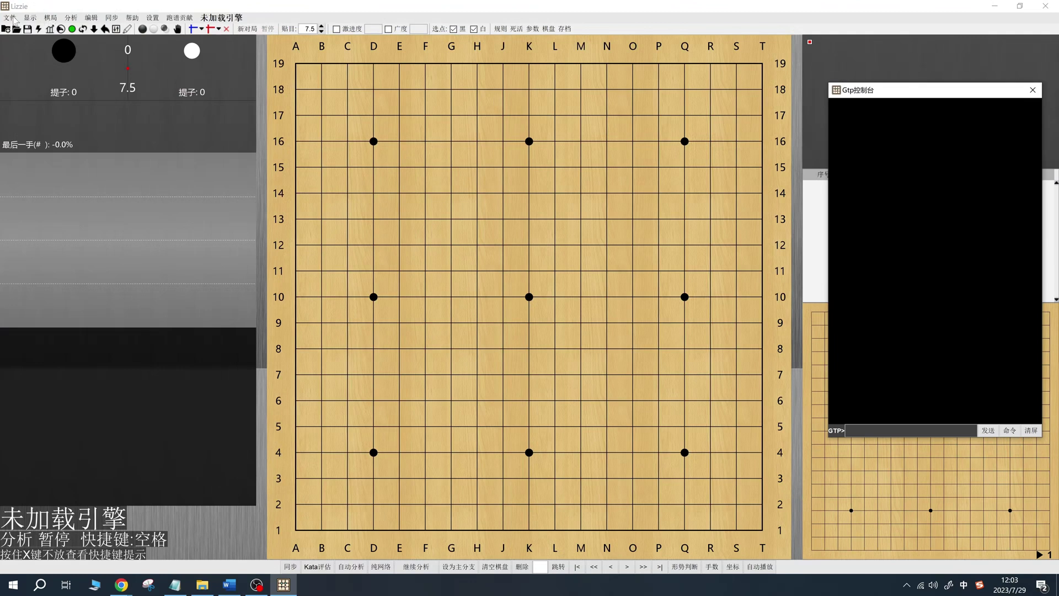
# - Open the engine settings and add a new engine entry
pyautogui.click(72, 18)
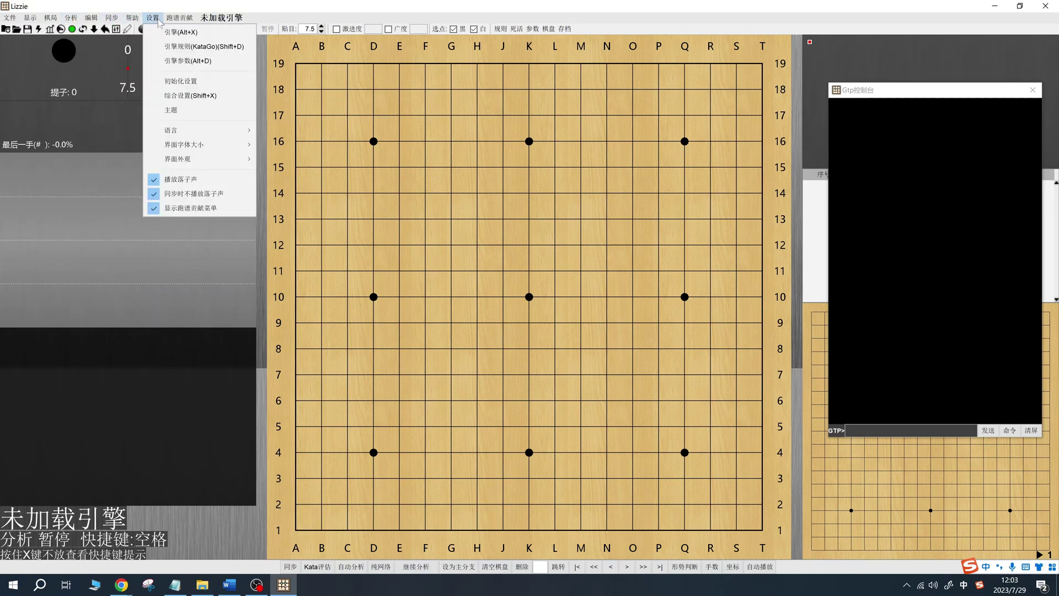
pyautogui.click(181, 32)
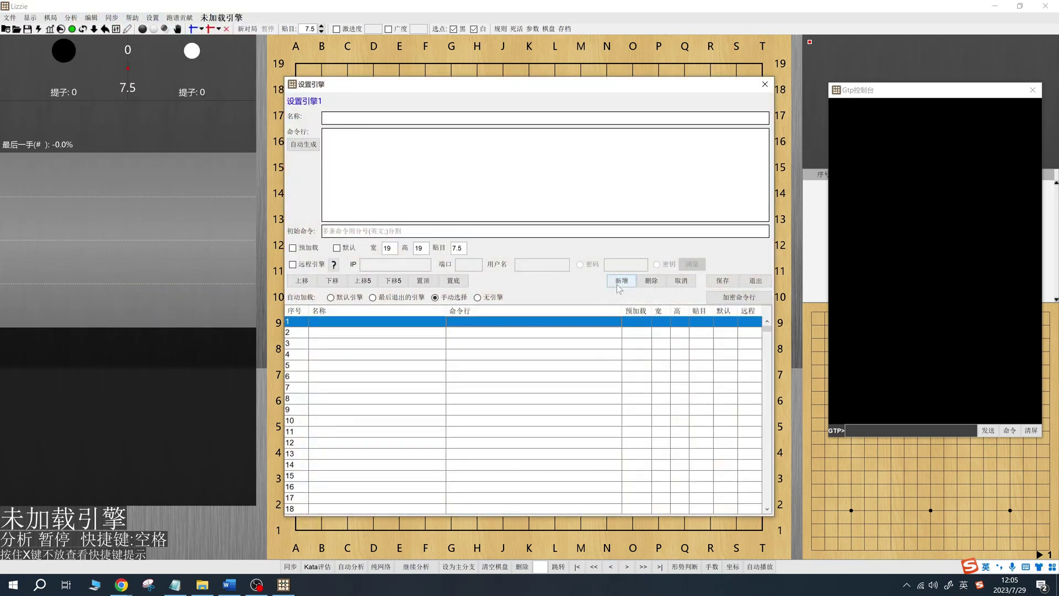
pyautogui.click(619, 284)
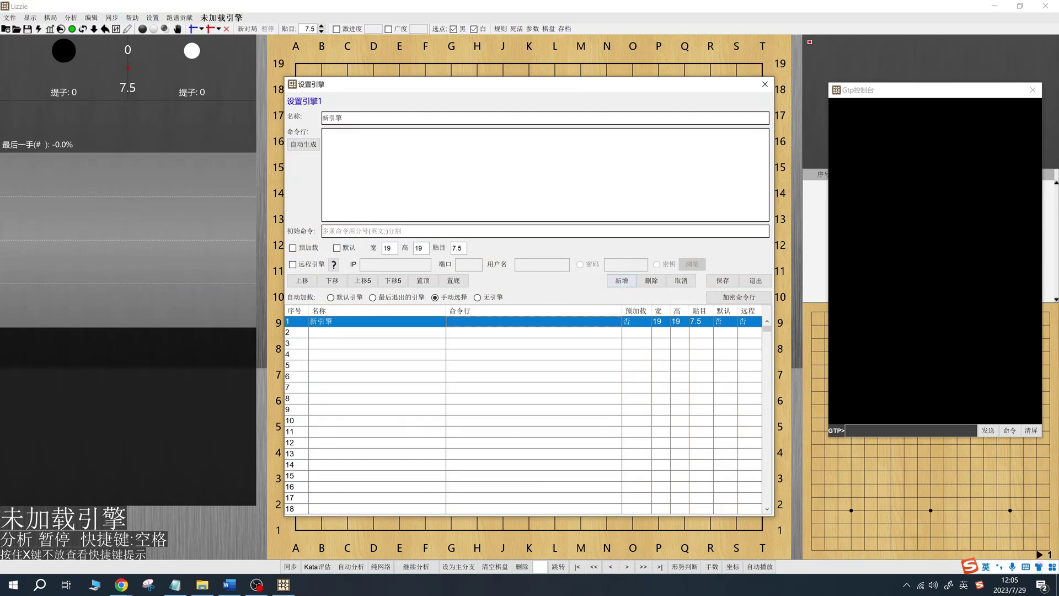
# - Start auto-generating the command line for a KataGo engine and choose katago.exe in the katago-v1.13.0-cuda11.2-windows-x64 folder
pyautogui.click(303, 144)
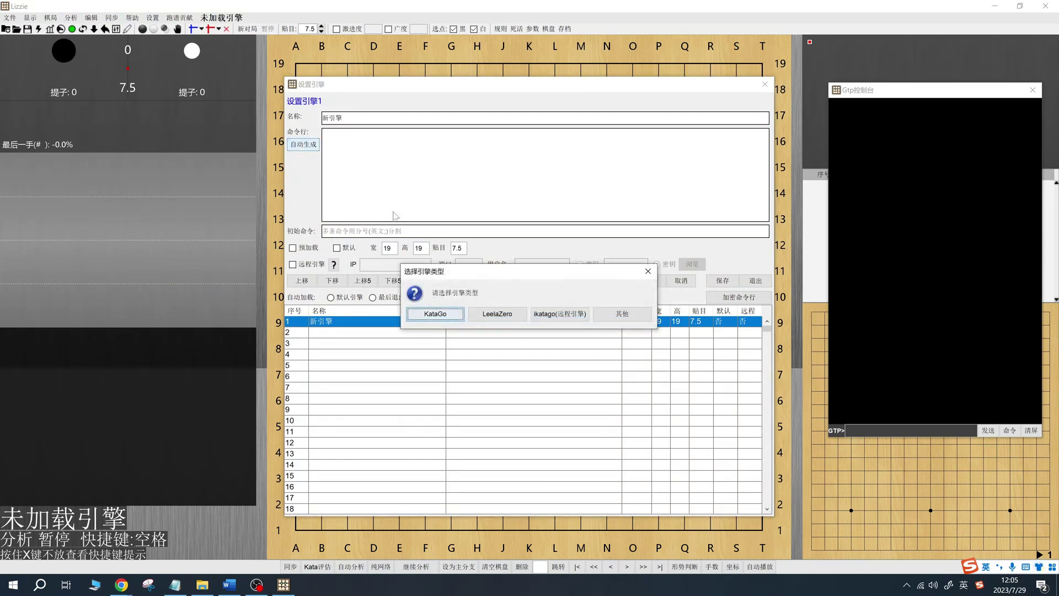
pyautogui.click(439, 311)
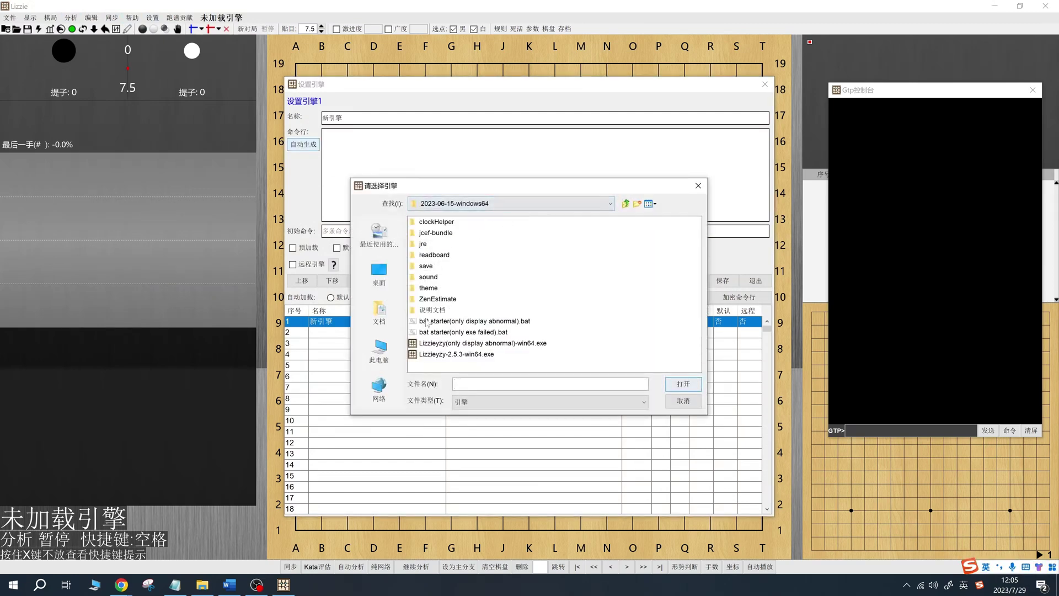
pyautogui.click(627, 205)
pyautogui.click(627, 204)
pyautogui.click(627, 205)
pyautogui.click(440, 246)
pyautogui.doubleClick(441, 246)
pyautogui.doubleClick(447, 223)
pyautogui.doubleClick(439, 234)
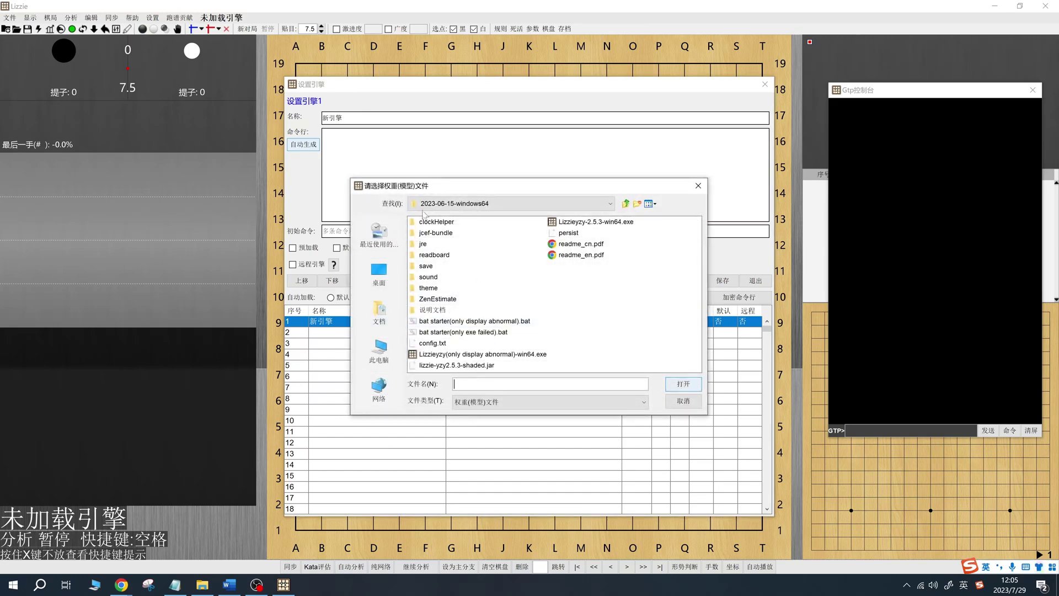
pyautogui.click(428, 204)
pyautogui.click(448, 218)
pyautogui.click(625, 205)
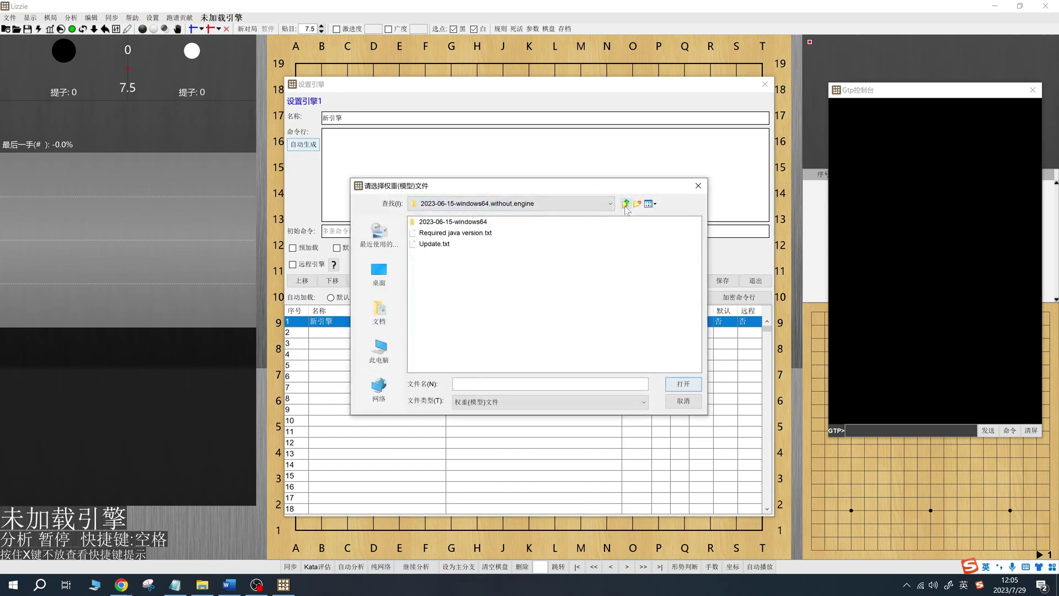
pyautogui.click(626, 204)
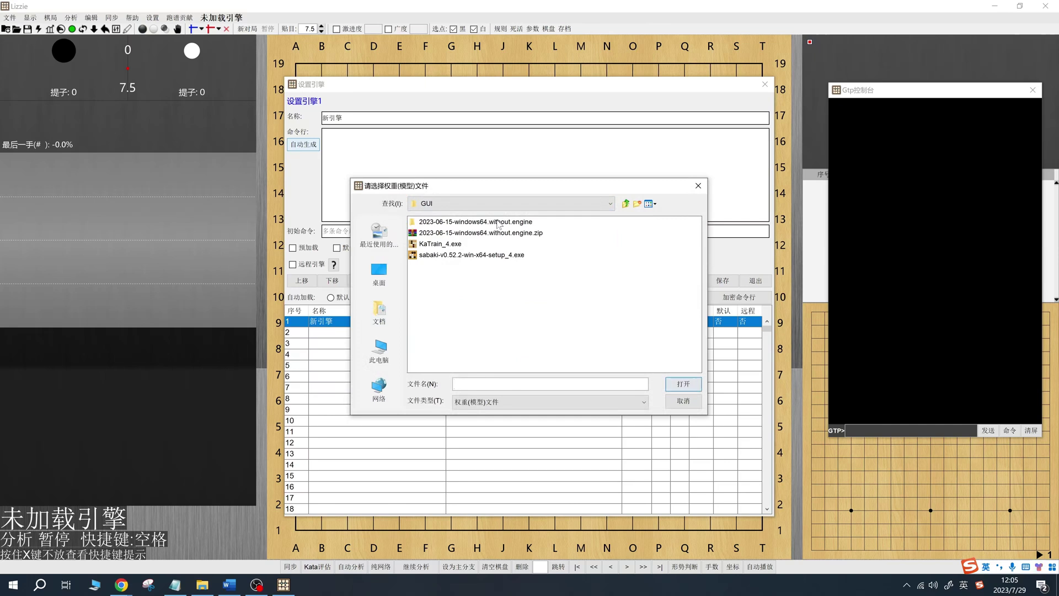
pyautogui.click(625, 204)
pyautogui.click(429, 244)
pyautogui.doubleClick(430, 244)
pyautogui.doubleClick(455, 222)
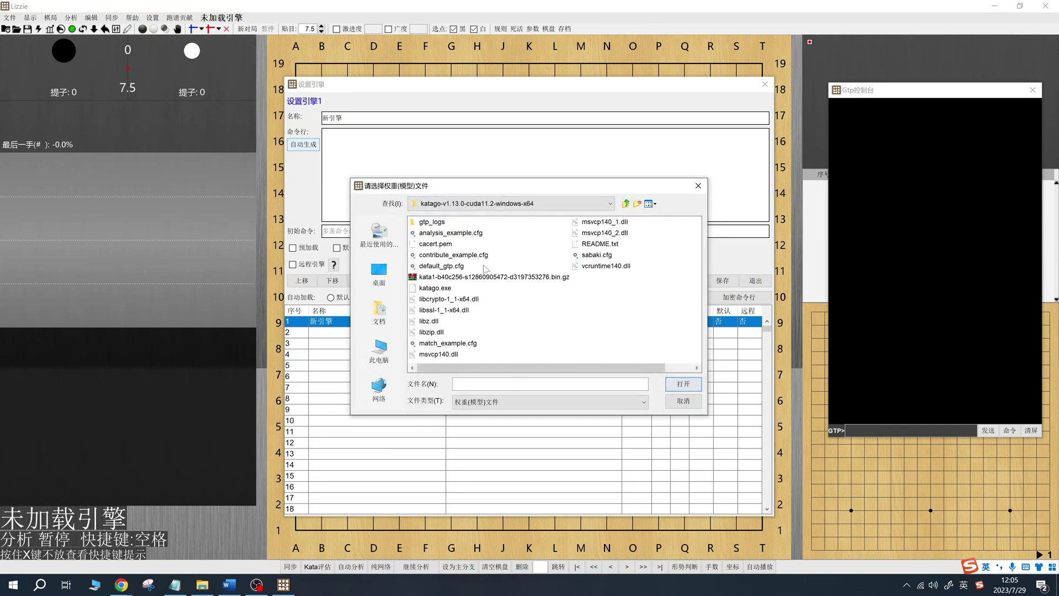
pyautogui.doubleClick(483, 277)
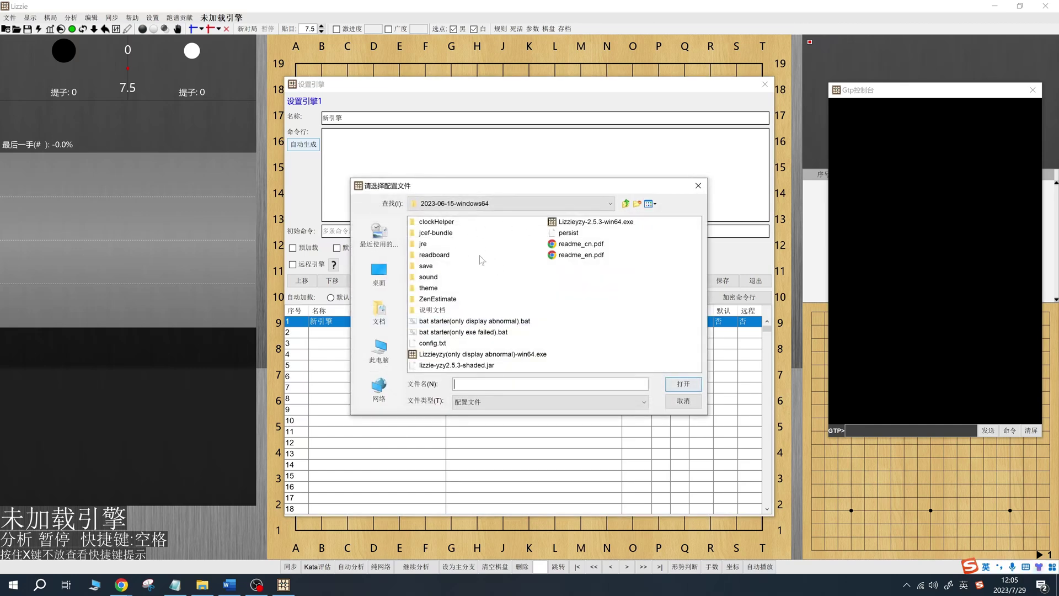
# - Choose sabaki.cfg in the katago-v1.13.0-cuda11.2-windows-x64 folder as the configuration file and accept the generated engine parameters
pyautogui.click(626, 205)
pyautogui.click(626, 204)
pyautogui.click(627, 204)
pyautogui.doubleClick(442, 244)
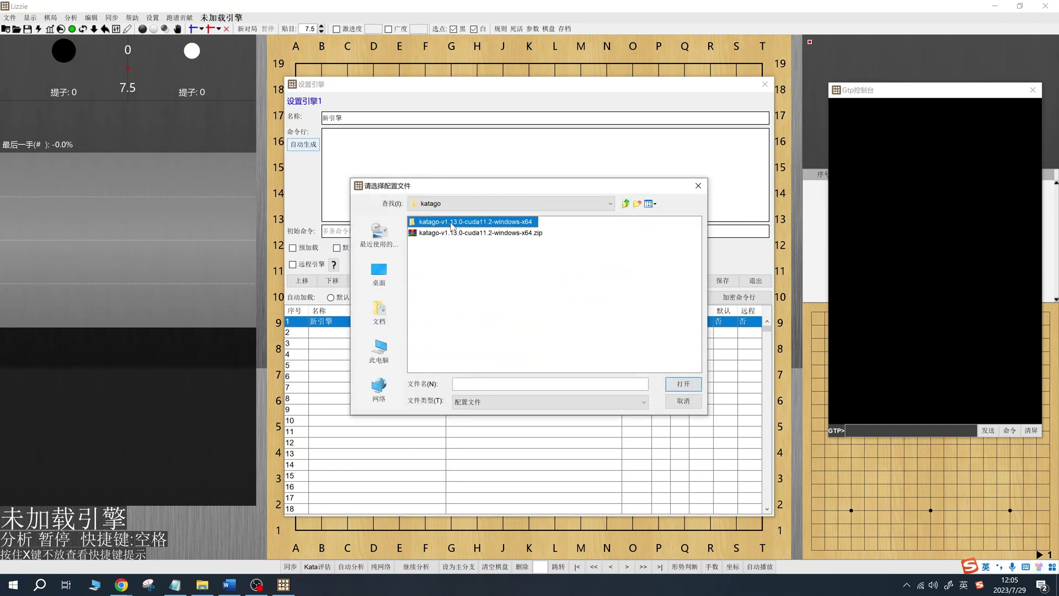
pyautogui.doubleClick(451, 223)
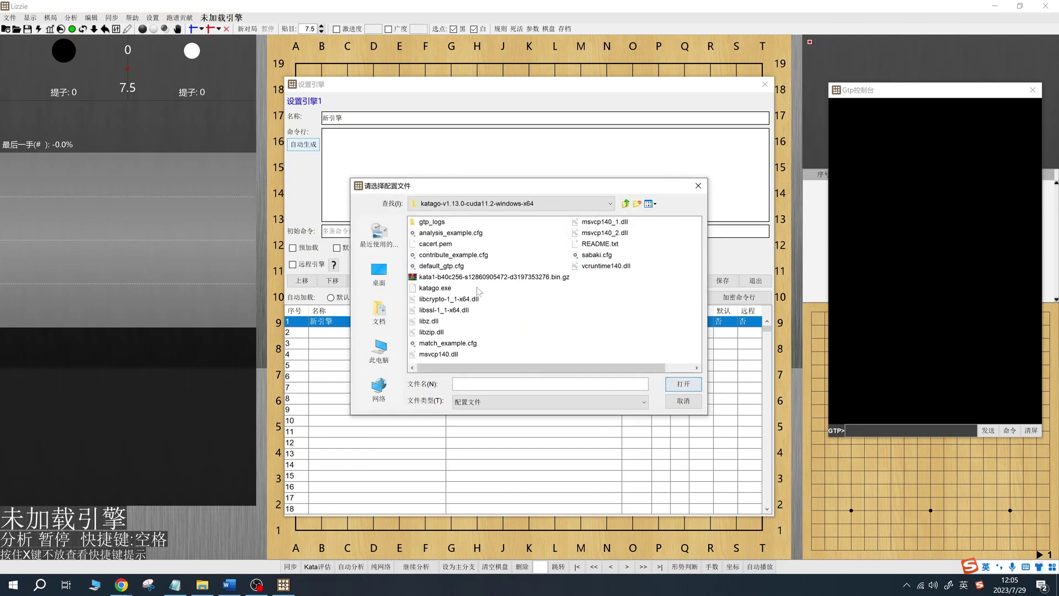
pyautogui.click(596, 257)
pyautogui.doubleClick(565, 256)
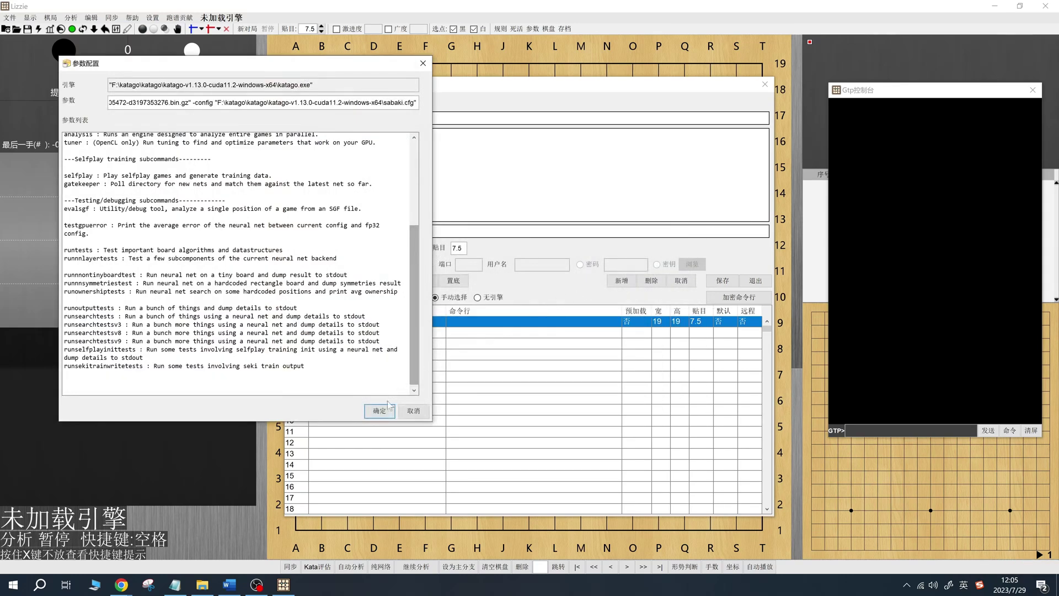
pyautogui.click(380, 412)
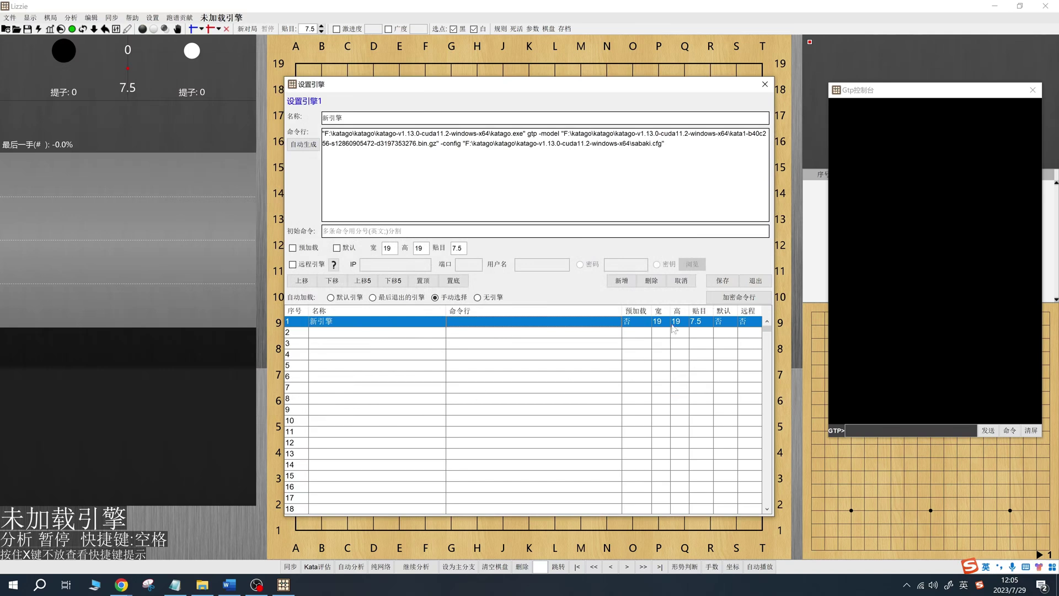
# - Name the engine katago, save the entry and close the engine settings
pyautogui.hotkey('ctrl', 'a')
pyautogui.write('k')
pyautogui.click(722, 281)
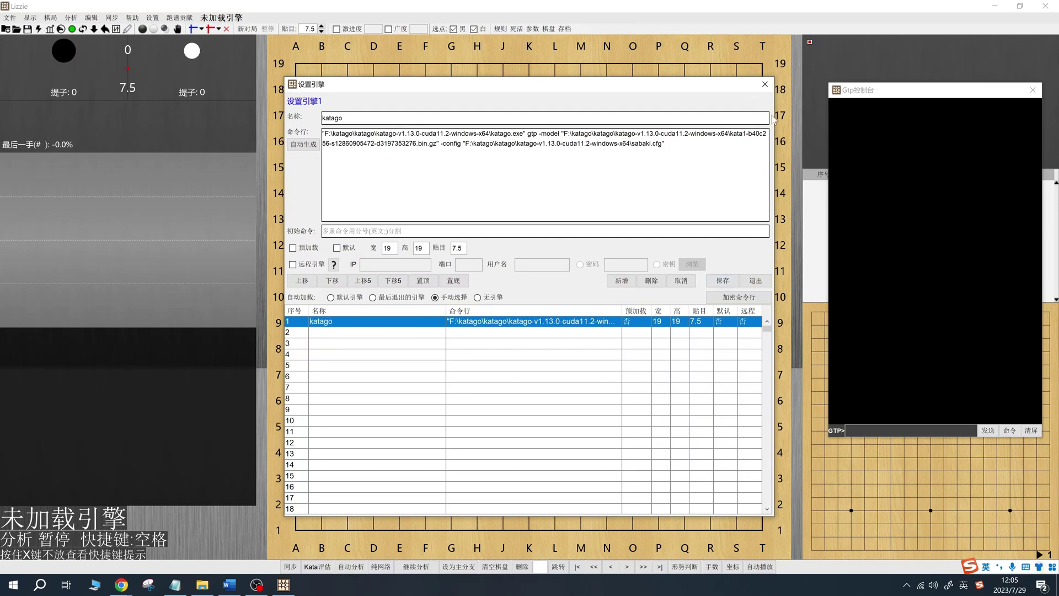
pyautogui.click(770, 87)
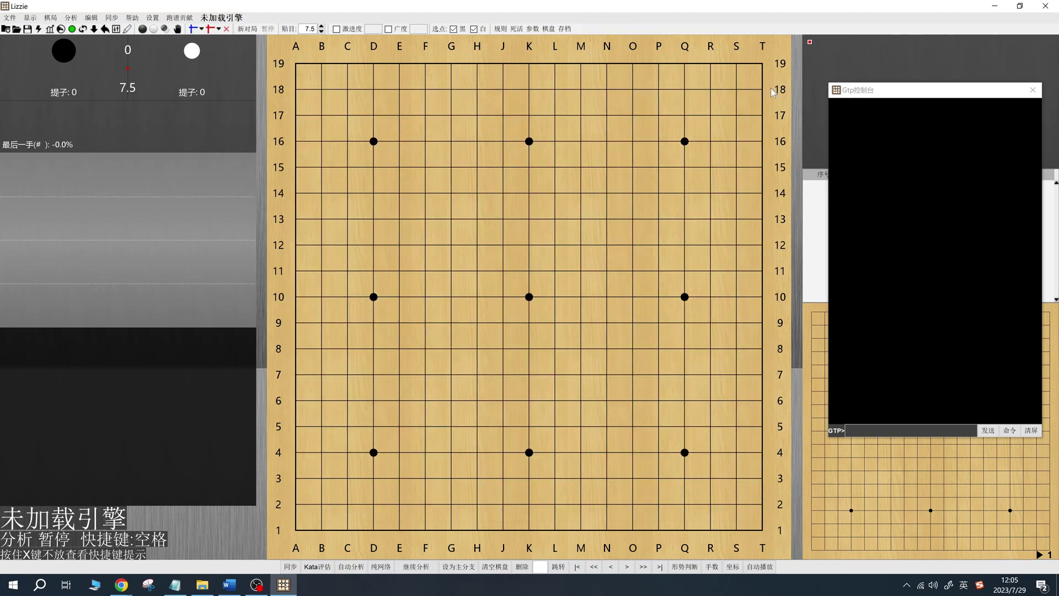
# - Load the katago engine in Lizzie
pyautogui.click(152, 18)
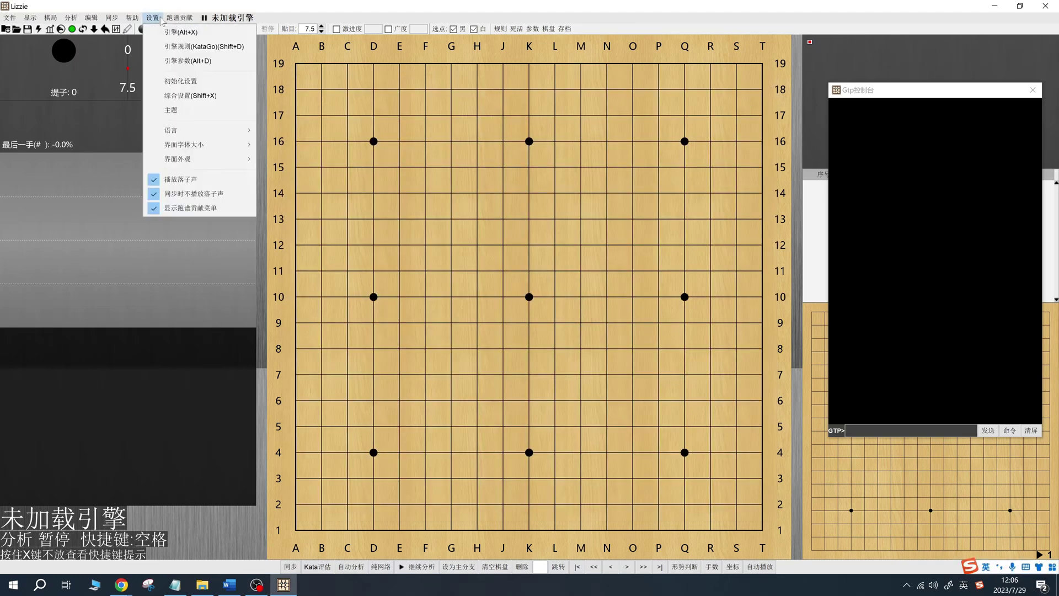
pyautogui.click(231, 18)
pyautogui.click(226, 31)
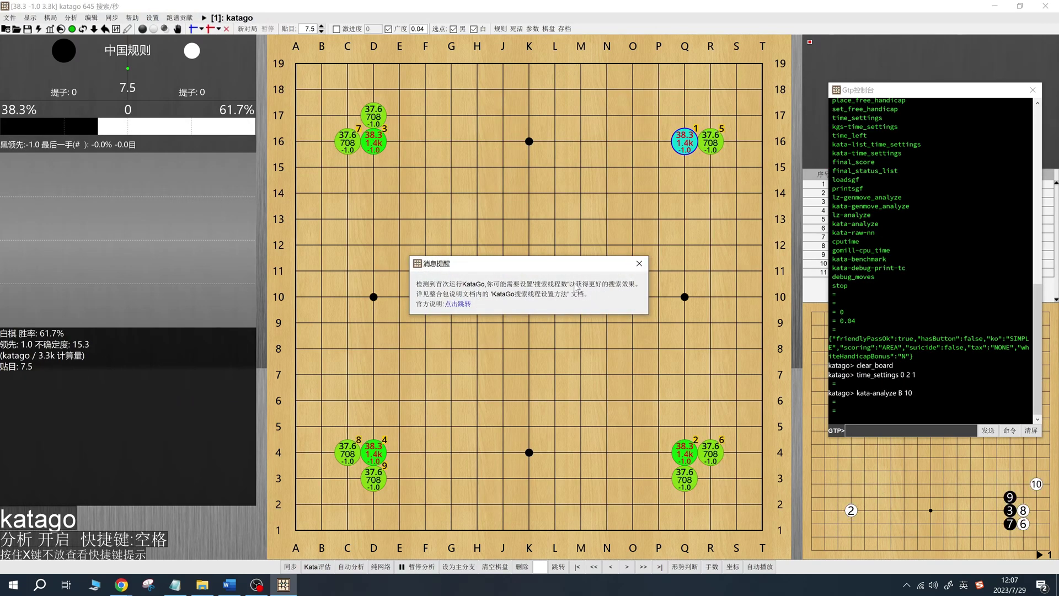
# - Open the official KataGo search-thread instructions from the first-run reminder, return to Lizzie and close the reminder
pyautogui.click(458, 304)
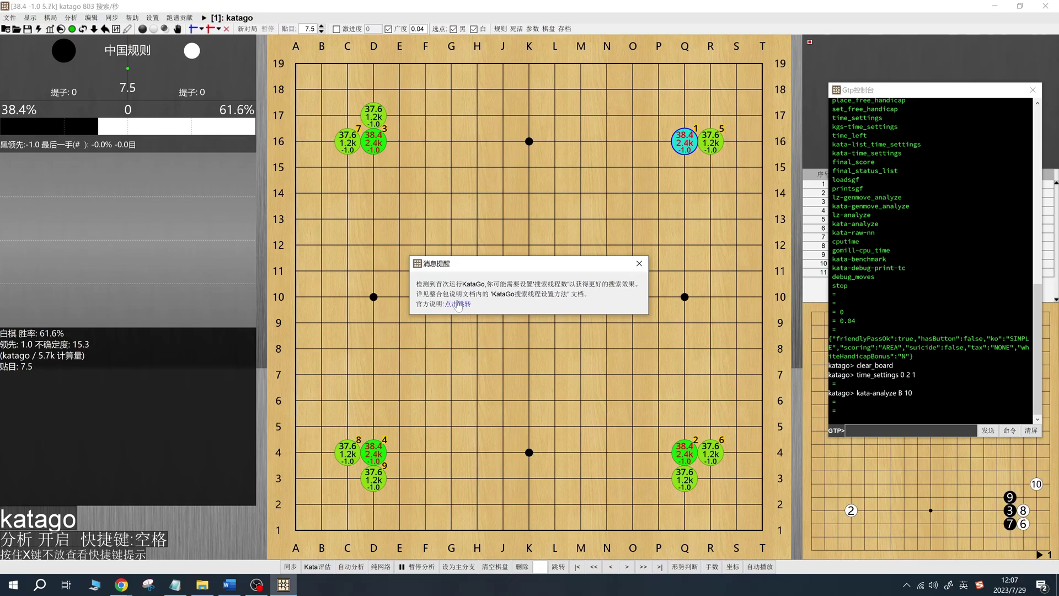
pyautogui.hotkey('alt', 'Tab')
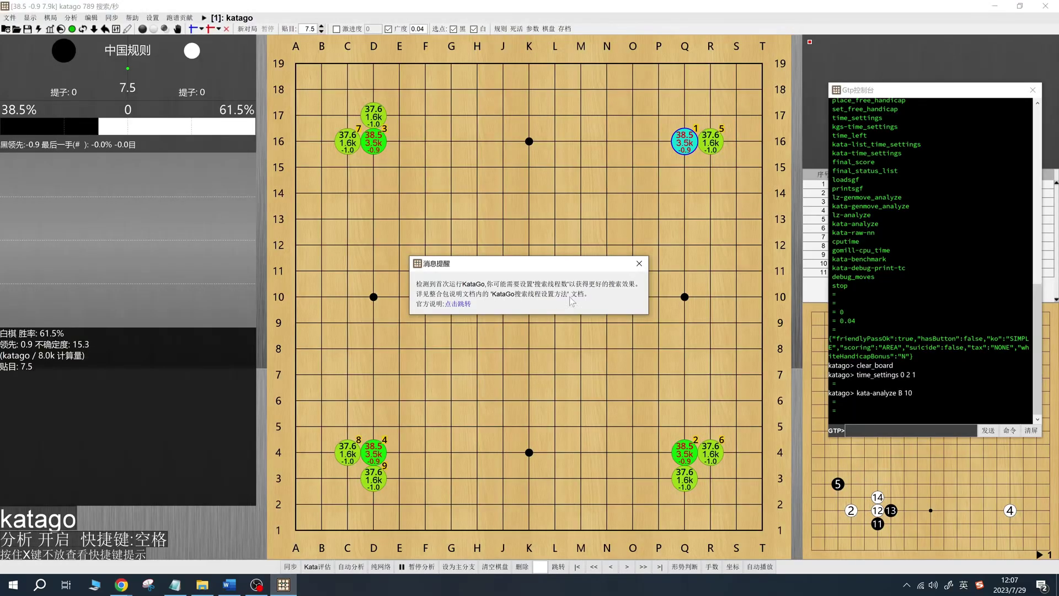
pyautogui.click(638, 264)
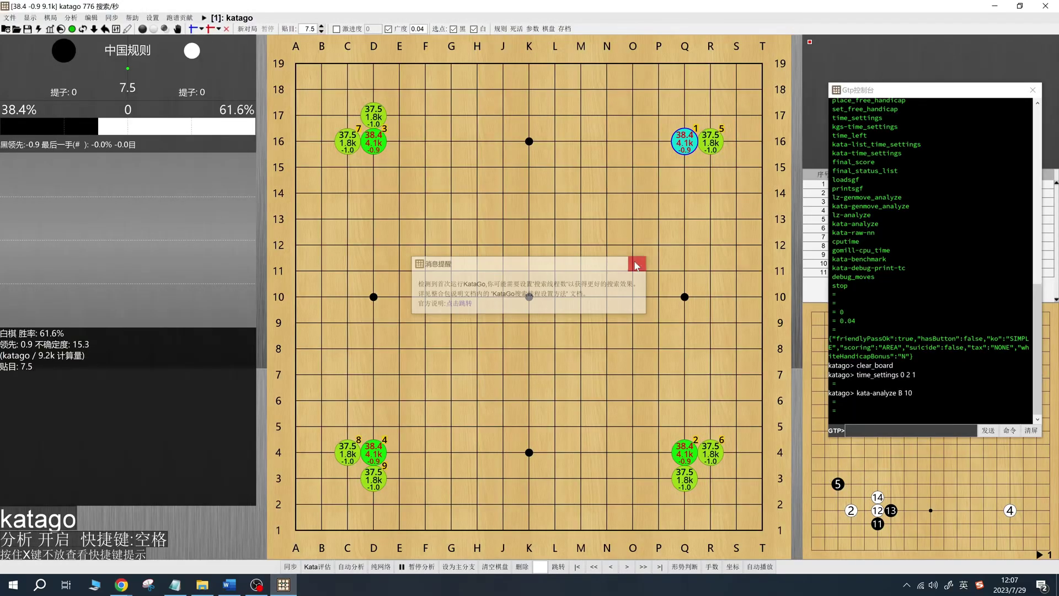
# - Play Black's first stone at Q16 and close the GTP console window
pyautogui.click(682, 139)
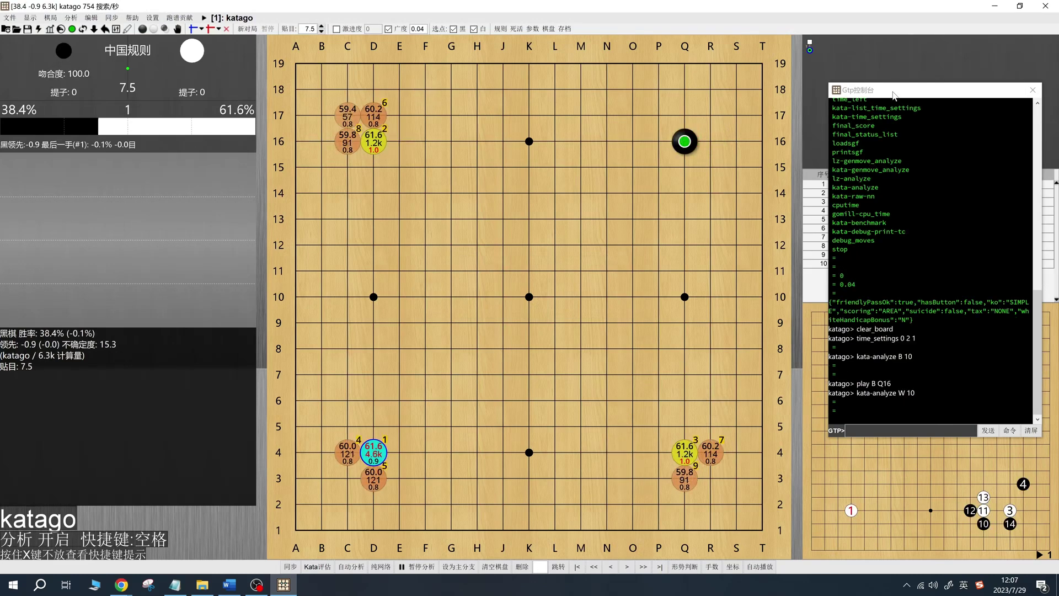
pyautogui.moveTo(894, 95); pyautogui.dragTo(886, 76)
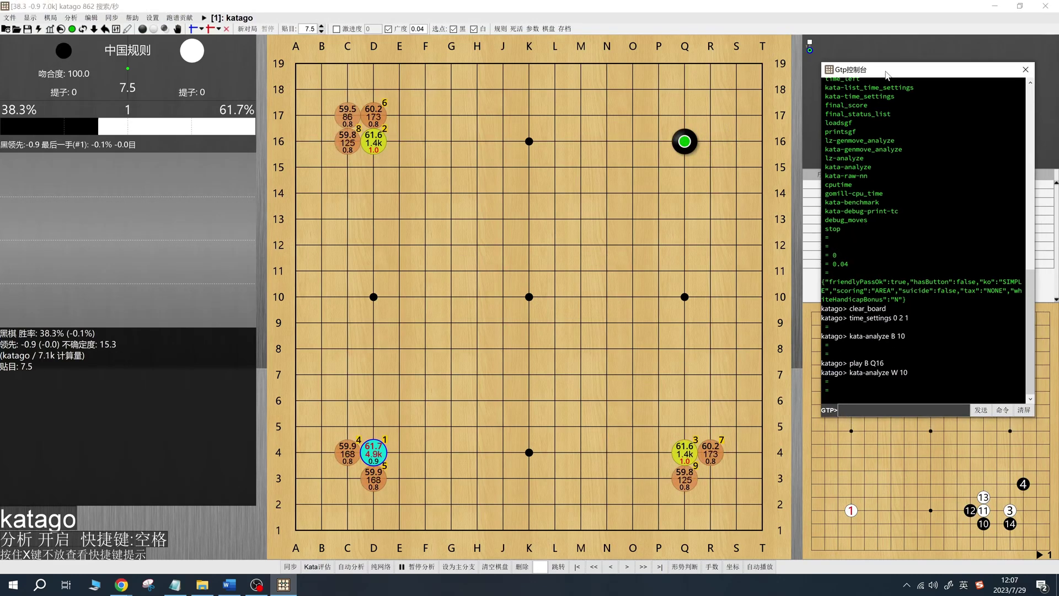
pyautogui.click(1025, 69)
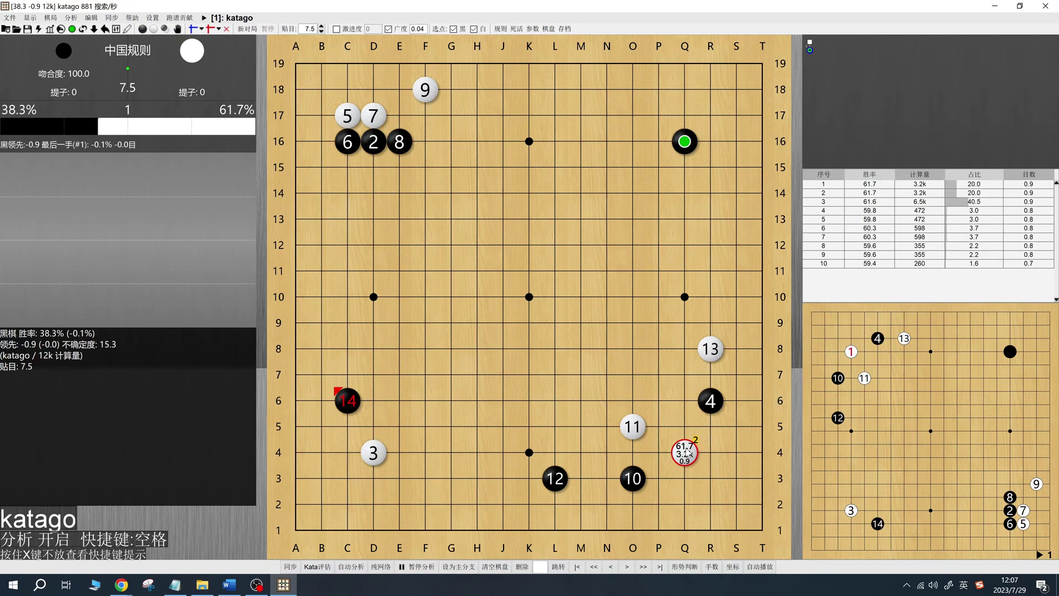
# - Continue the opening with White D16, Black C4 and White R4, pausing the engine analysis before closing Lizzie
pyautogui.moveTo(715, 467)
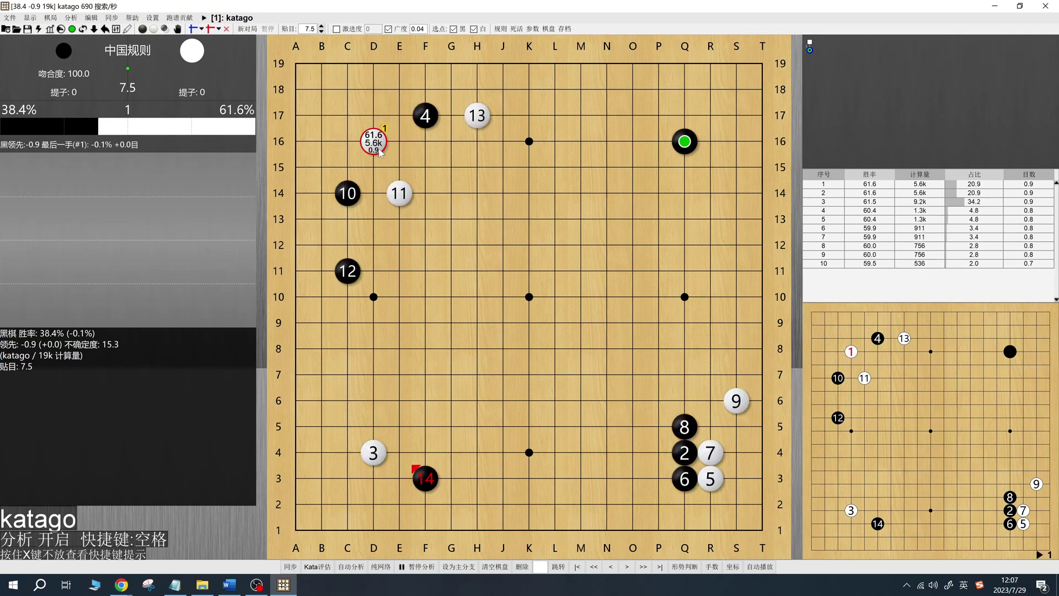
pyautogui.click(815, 338)
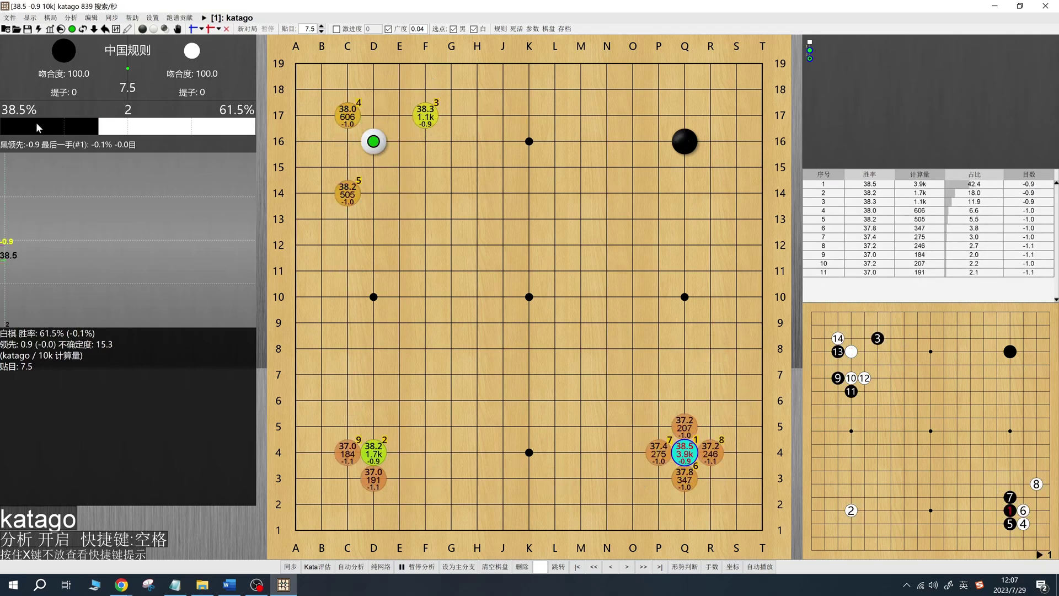
pyautogui.click(348, 453)
pyautogui.click(716, 450)
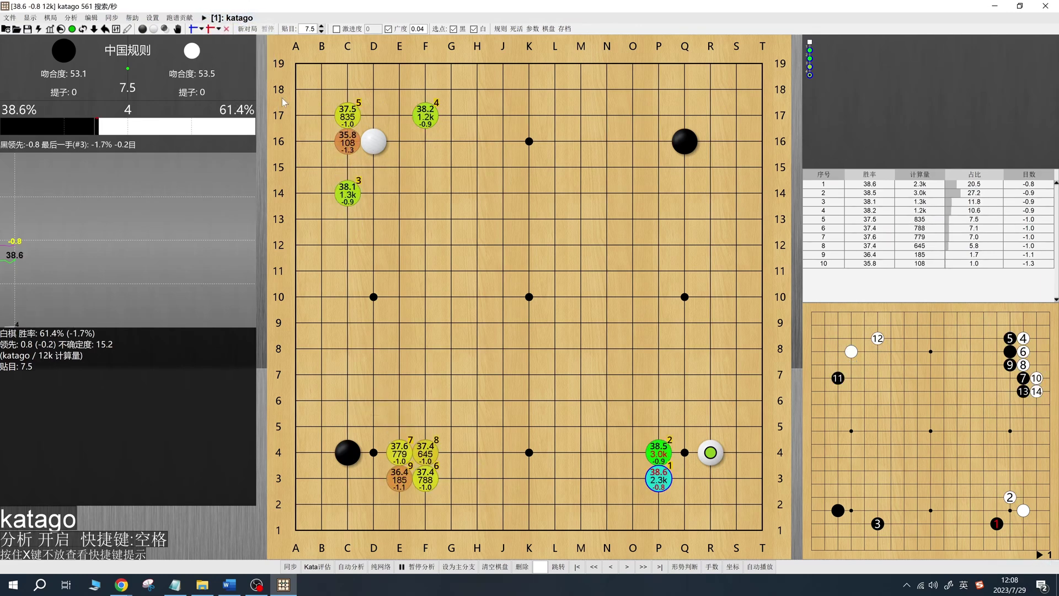
pyautogui.press('space')
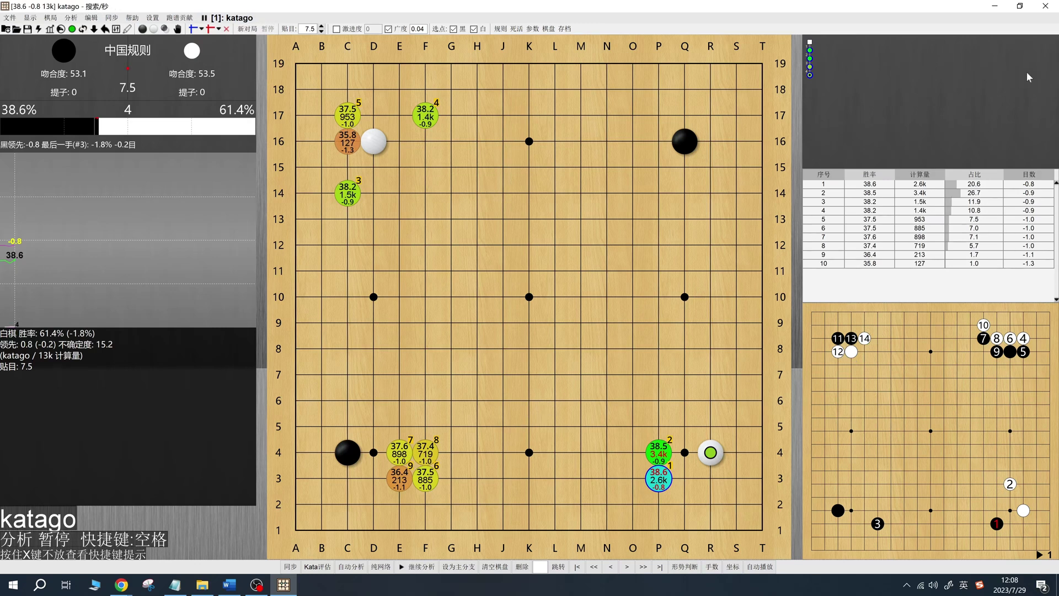
pyautogui.click(1046, 7)
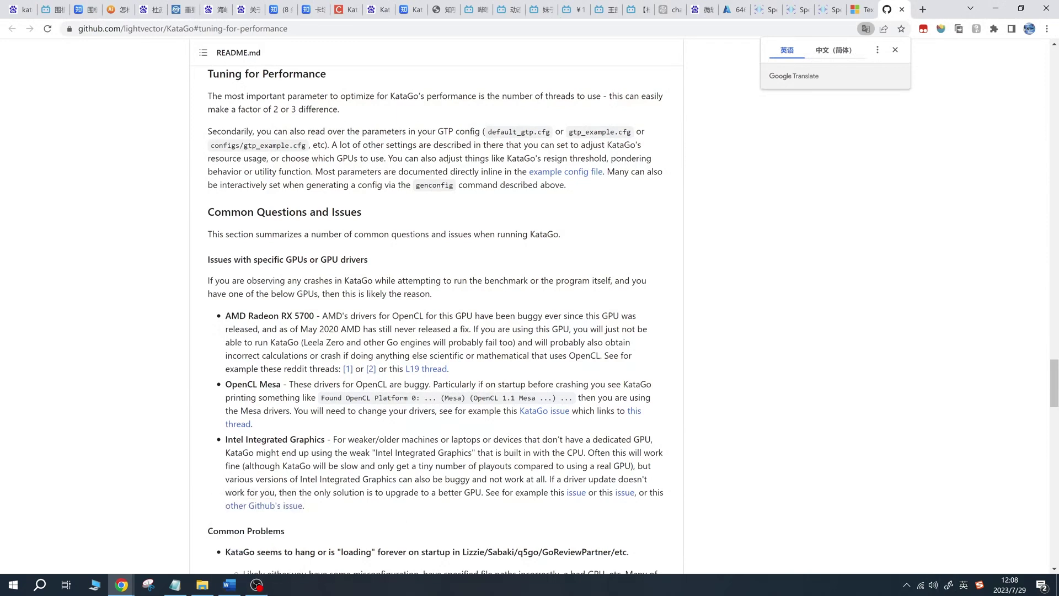
# - Launch KaTrain.exe from the GUI folder in File Explorer and open KaTrain's General & Engine Settings
pyautogui.click(202, 584)
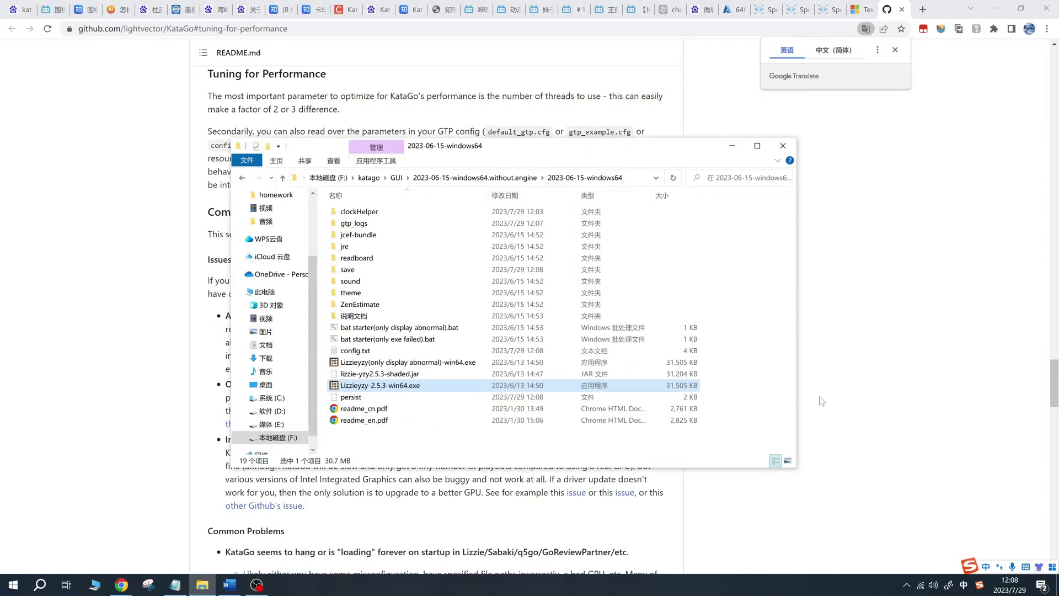
pyautogui.click(396, 178)
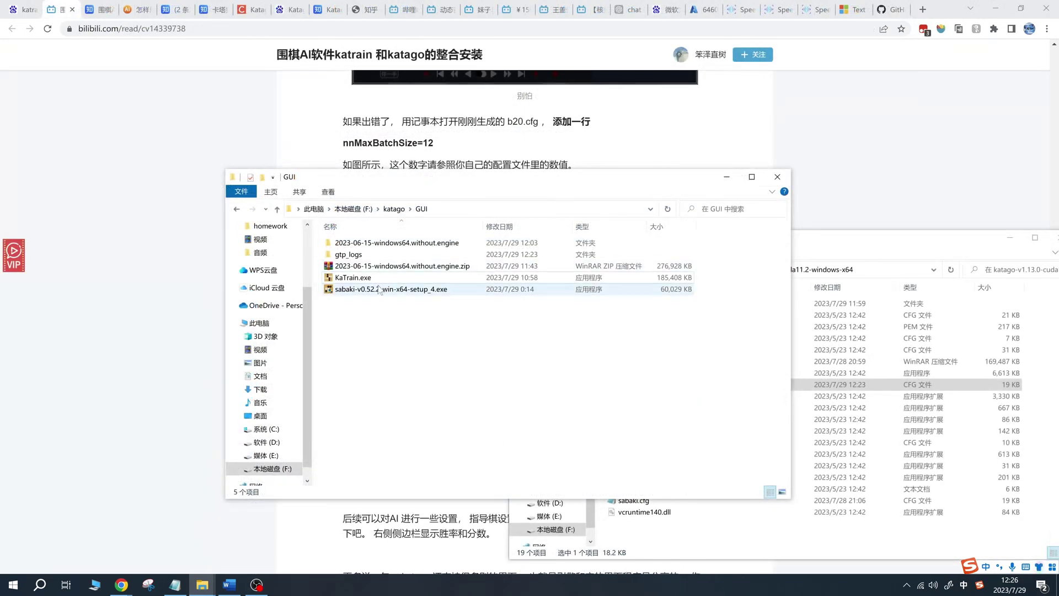
pyautogui.doubleClick(353, 277)
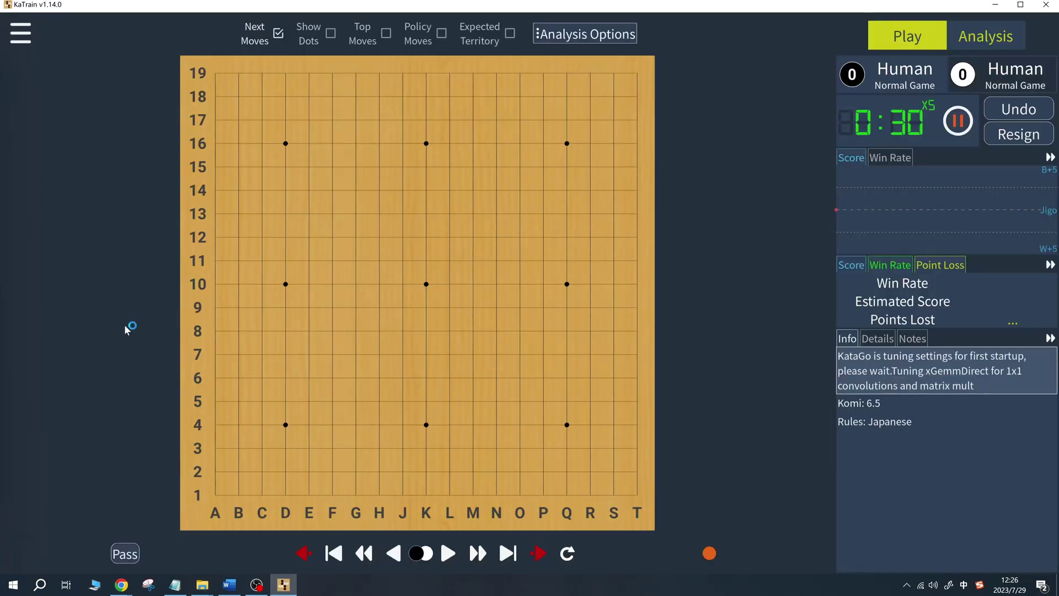
pyautogui.click(20, 33)
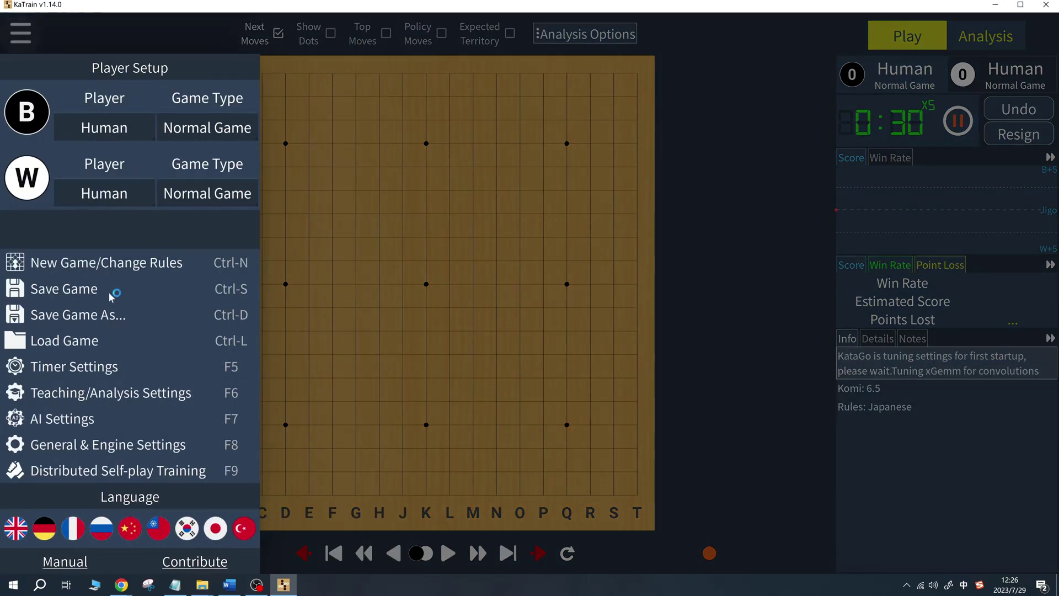
pyautogui.click(106, 449)
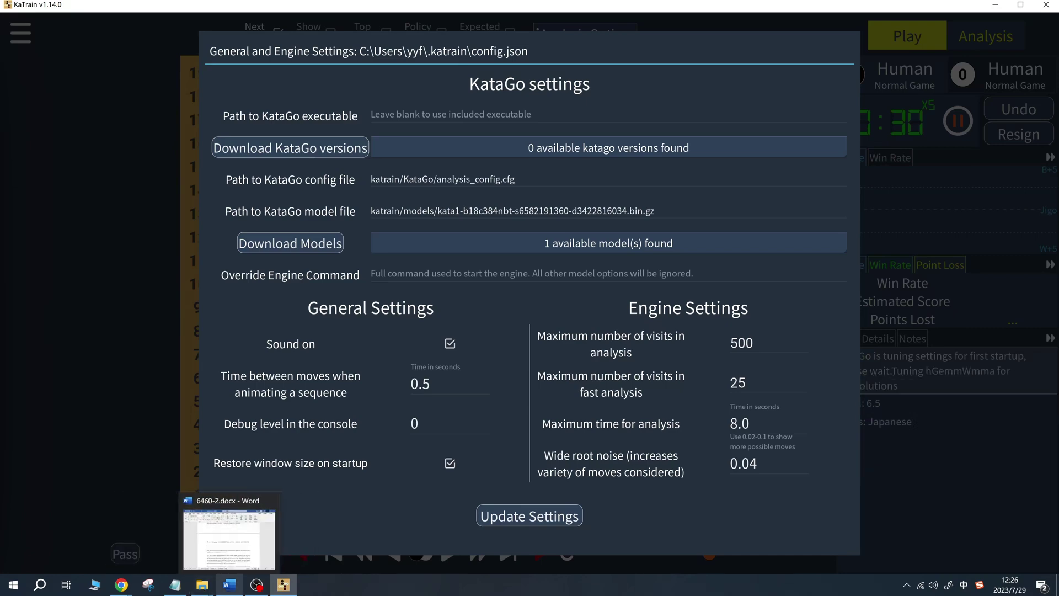
# - Switch to File Explorer and delete katrain.cfg from the katago-v1.13.0-cuda11.2-windows-x64 folder
pyautogui.moveTo(202, 585)
pyautogui.click(146, 538)
pyautogui.click(888, 270)
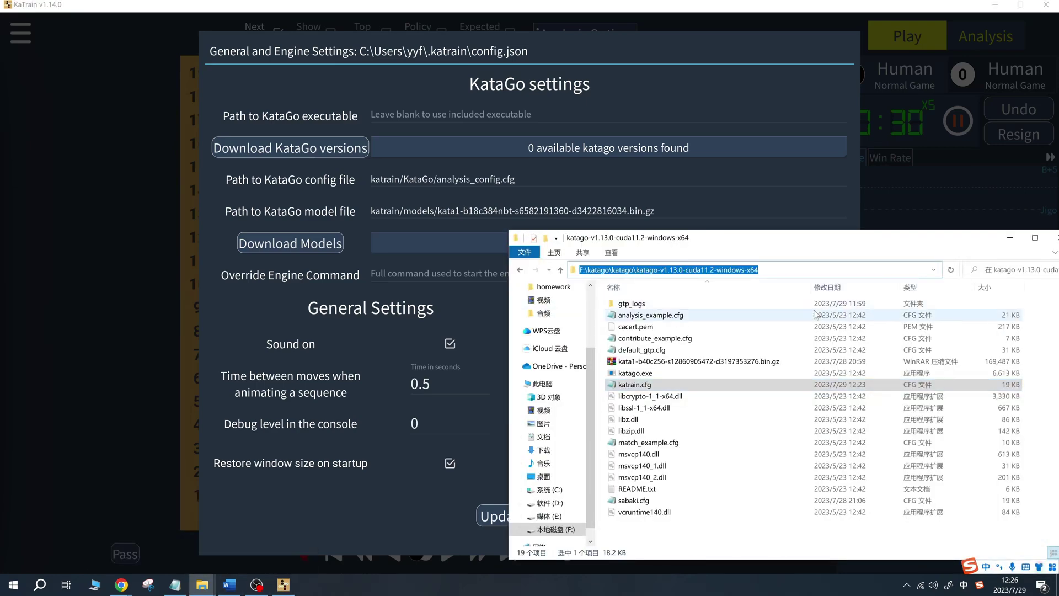
pyautogui.click(720, 385)
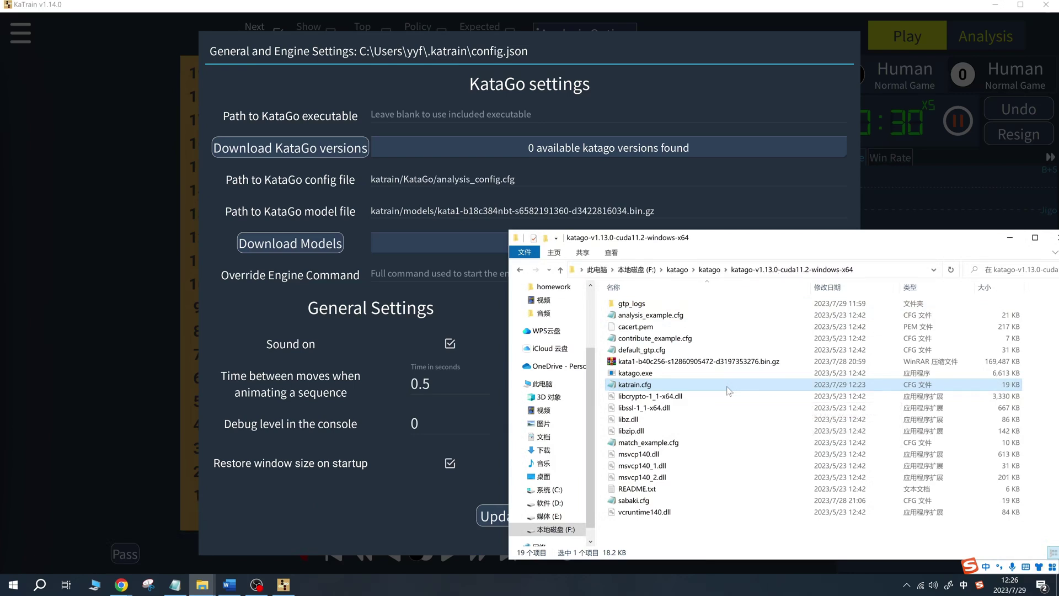
pyautogui.press('Delete')
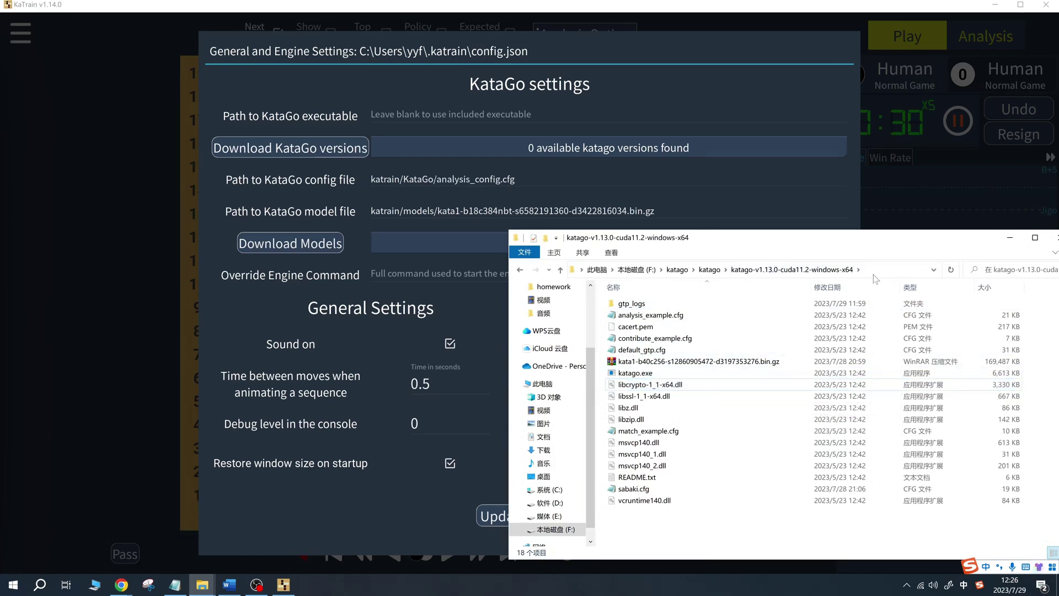
# - Copy the katago-v1.13.0-cuda11.2-windows-x64 folder path into KaTrain's KataGo executable path and choose the katago.exe found there
pyautogui.click(875, 272)
pyautogui.hotkey('ctrl', 'c')
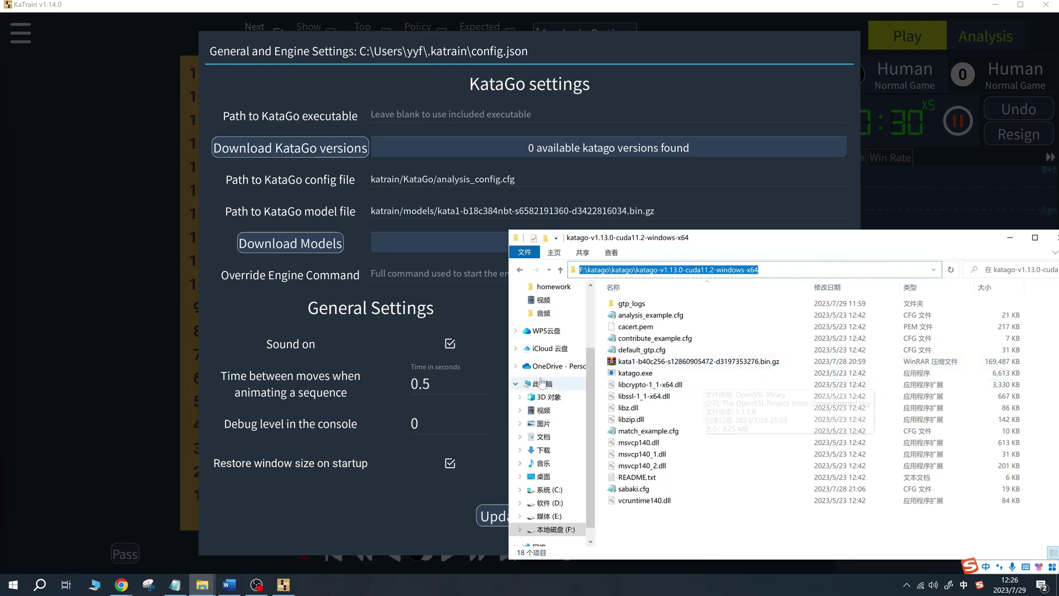
pyautogui.click(409, 115)
pyautogui.click(412, 115)
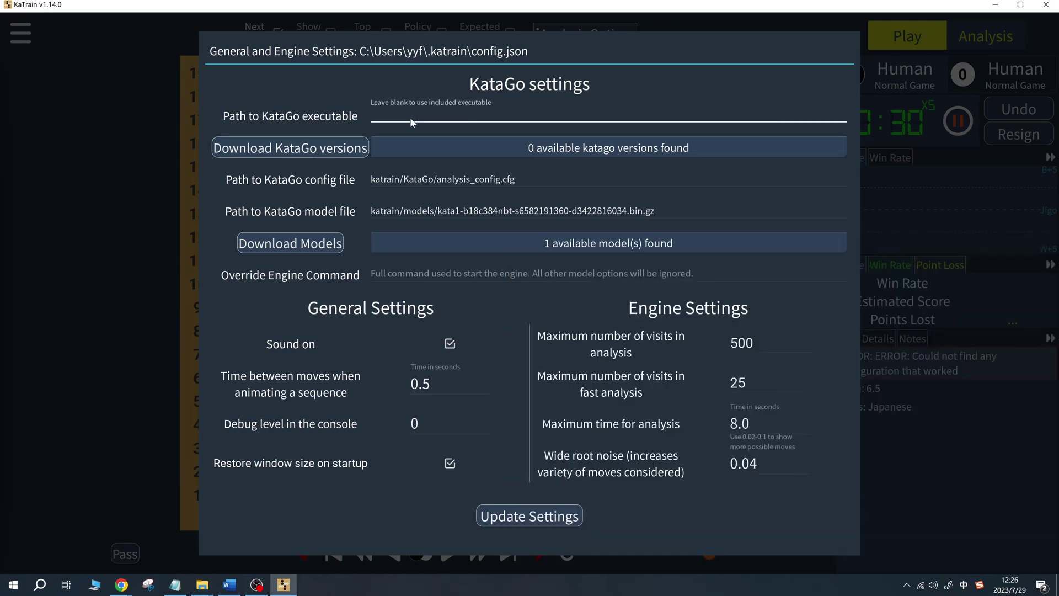
pyautogui.hotkey('ctrl', 'v')
pyautogui.click(591, 149)
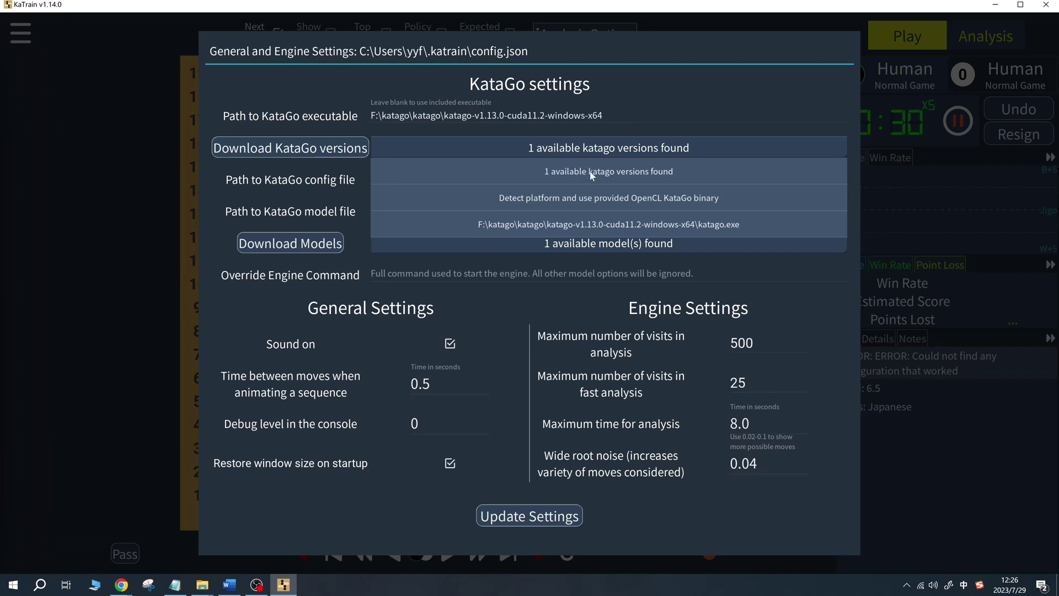
pyautogui.click(587, 225)
# - Set the KataGo config file path to F:\katago\katago\katago-v1.13.0-cuda11.2-windows-x64\sabaki.cfg
pyautogui.click(521, 184)
pyautogui.hotkey('ctrl', 'a')
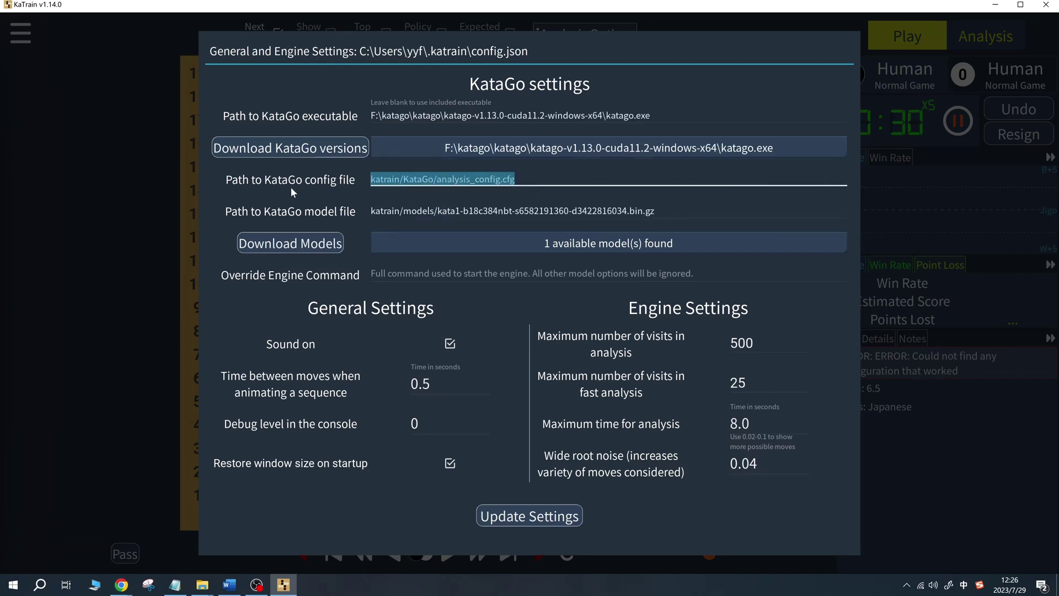
pyautogui.hotkey('ctrl', 'v')
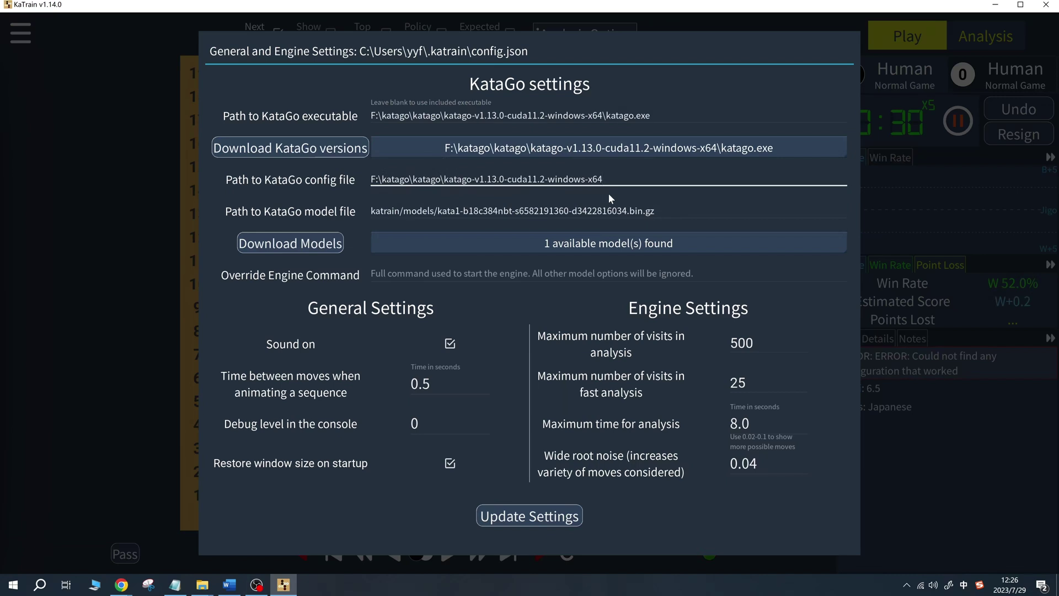
pyautogui.write('\\analysis.cfg')
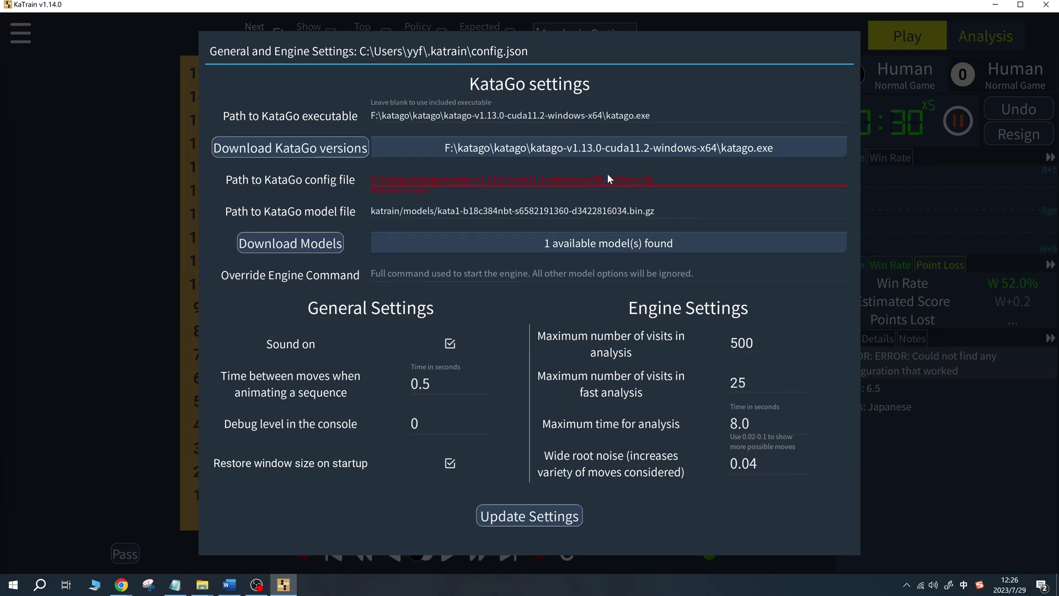
pyautogui.press('shift')
pyautogui.press('BackSpace')
pyautogui.press('BackSpace')
pyautogui.press('BackSpace')
pyautogui.press('BackSpace')
pyautogui.write('/')
pyautogui.press('BackSpace')
pyautogui.write('\\cuda')
pyautogui.write('ki.cfg')
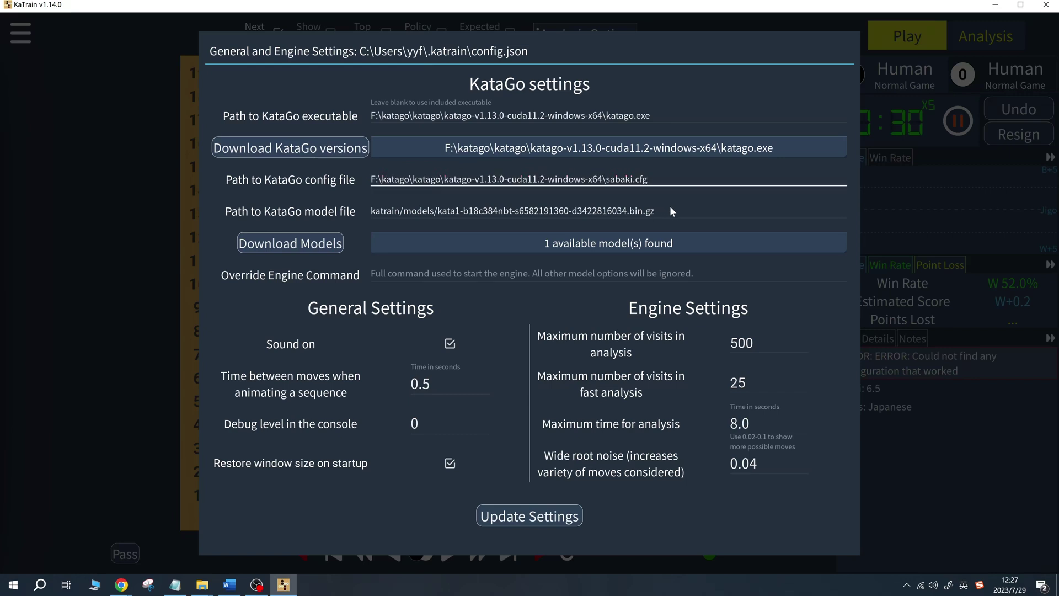
pyautogui.click(670, 207)
pyautogui.hotkey('ctrl', 'a')
pyautogui.hotkey('ctrl', 'v')
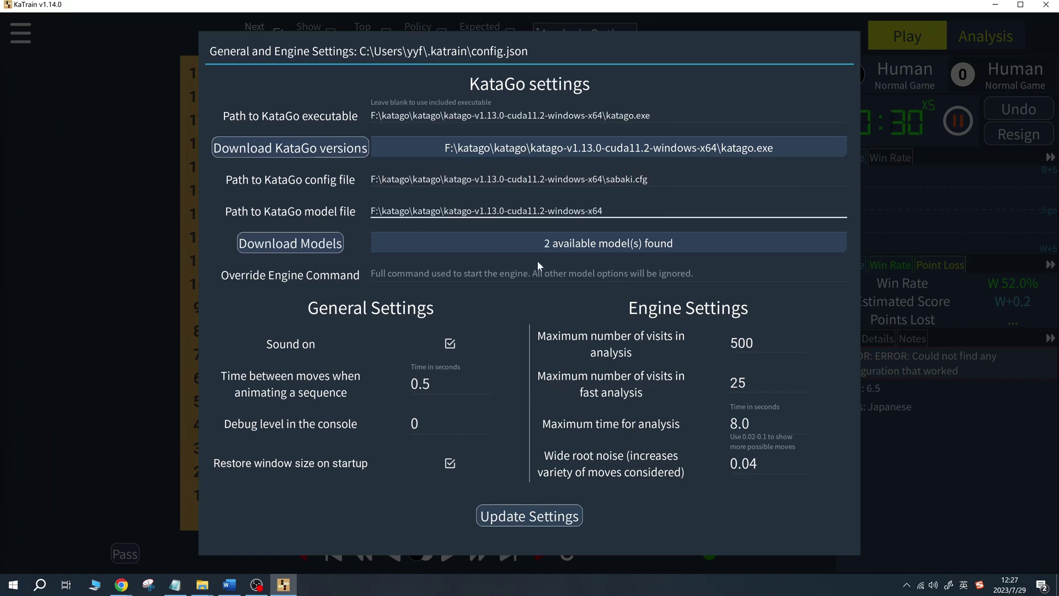
pyautogui.click(613, 243)
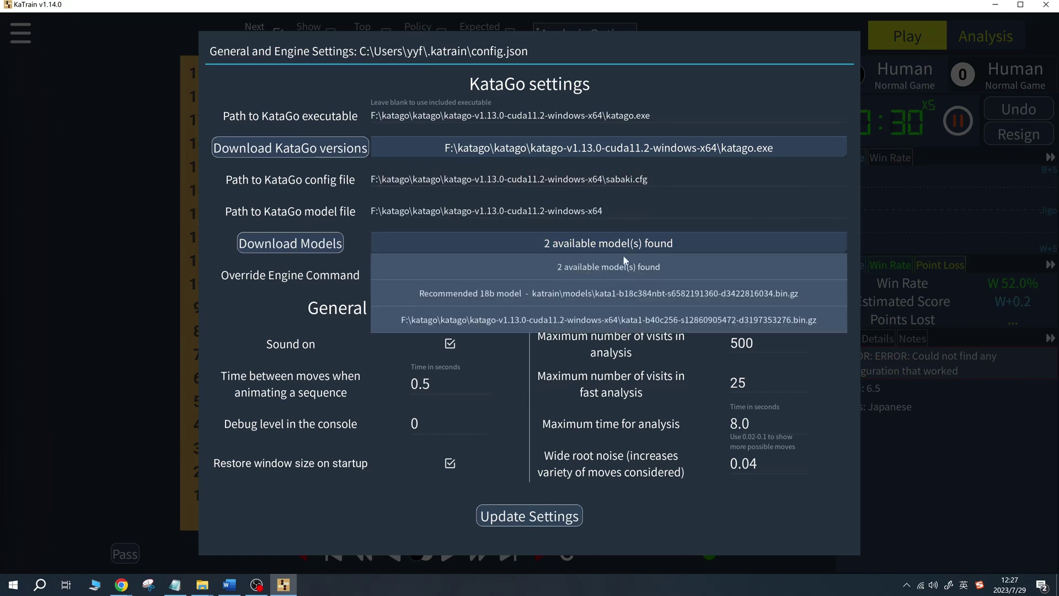
pyautogui.click(650, 320)
pyautogui.click(550, 515)
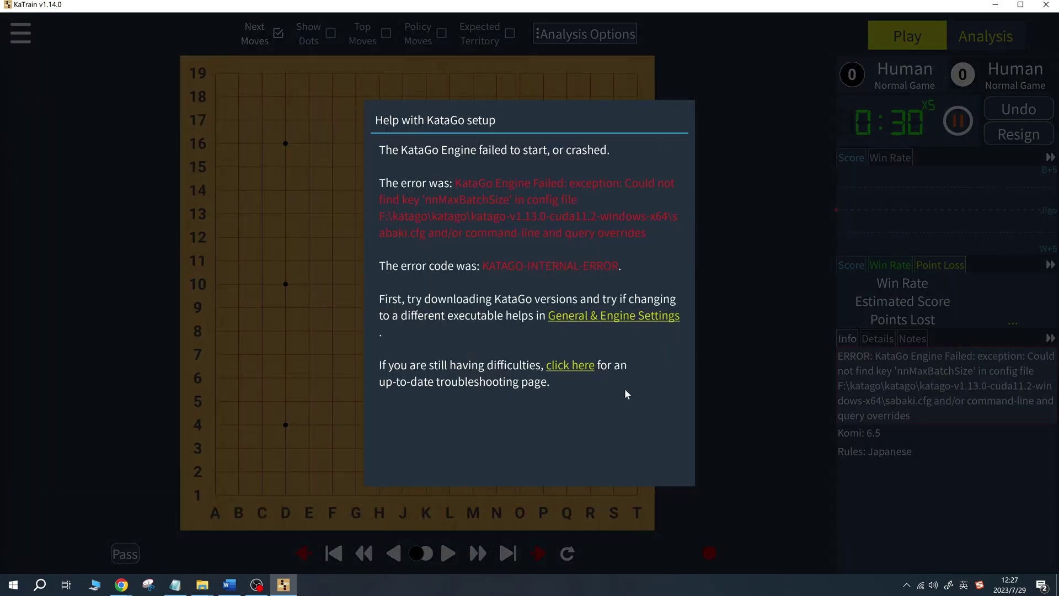
# - Switch to File Explorer and duplicate sabaki.cfg within the katago-v1.13.0-cuda11.2-windows-x64 folder
pyautogui.moveTo(202, 584)
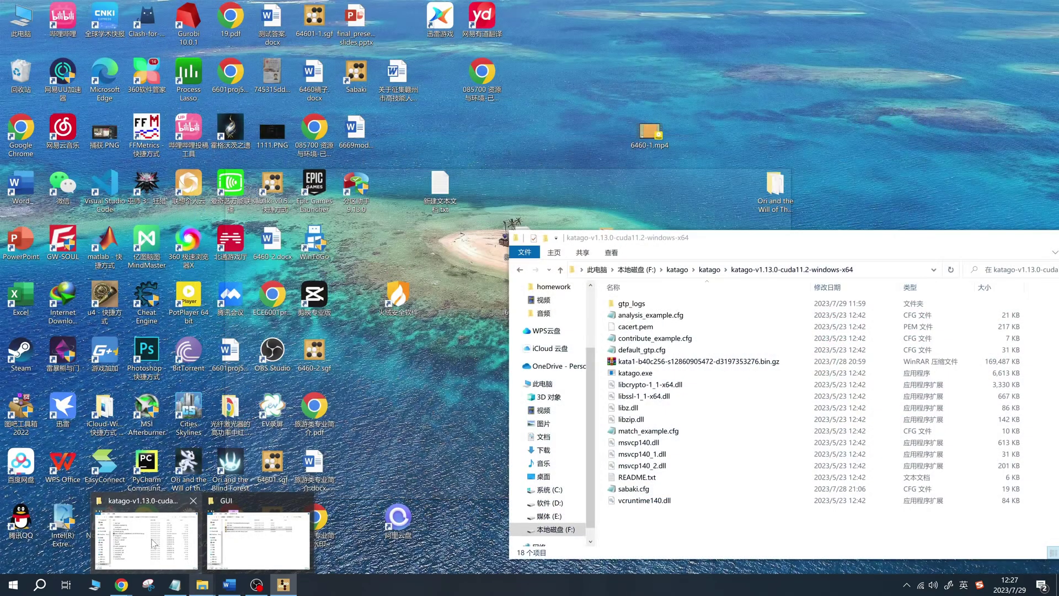
pyautogui.click(147, 540)
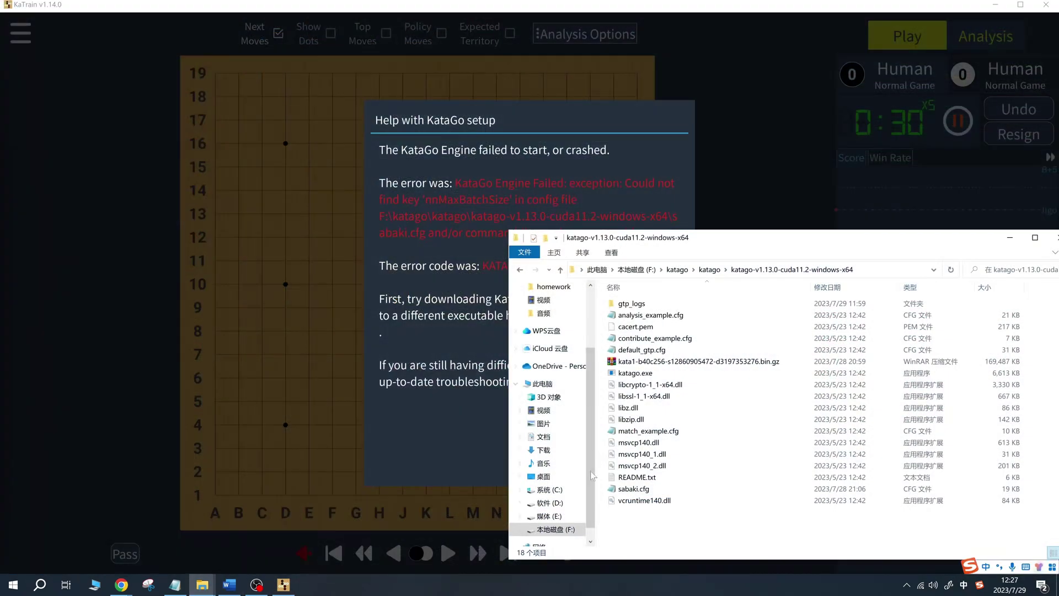
pyautogui.click(632, 490)
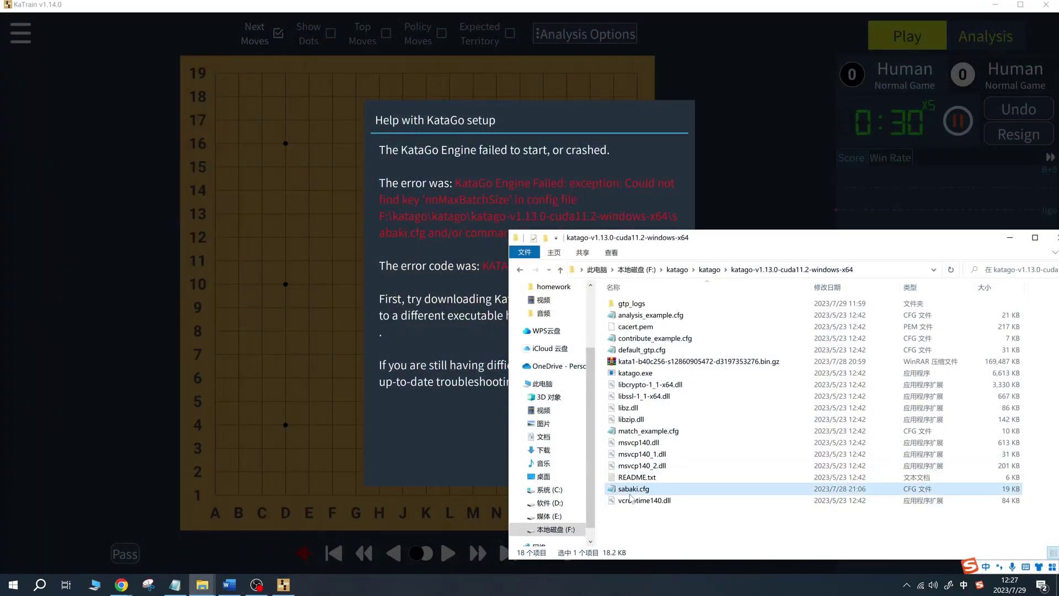
pyautogui.rightClick(631, 497)
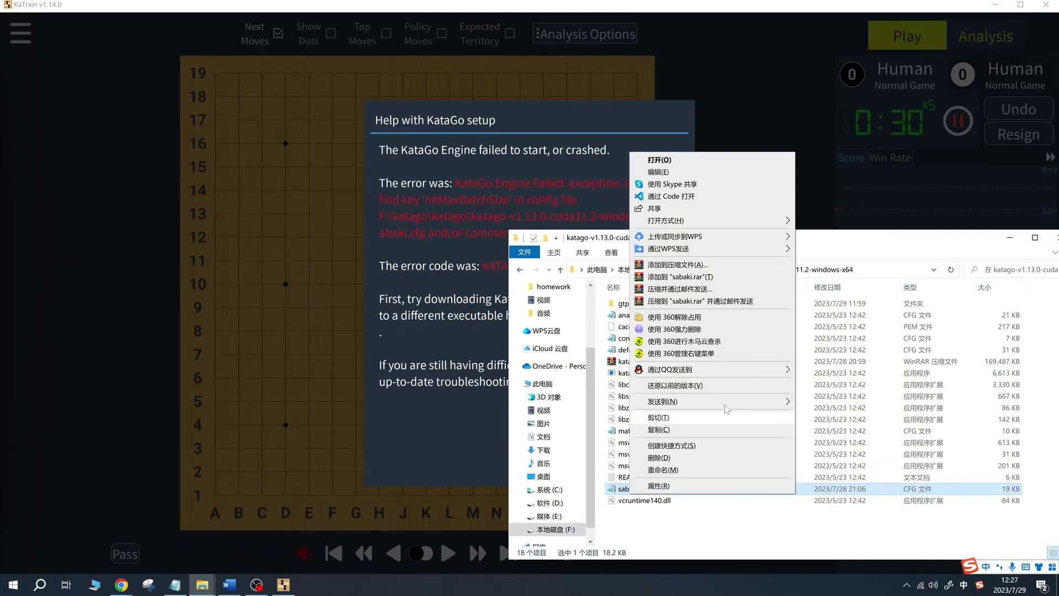
pyautogui.click(693, 433)
pyautogui.rightClick(701, 517)
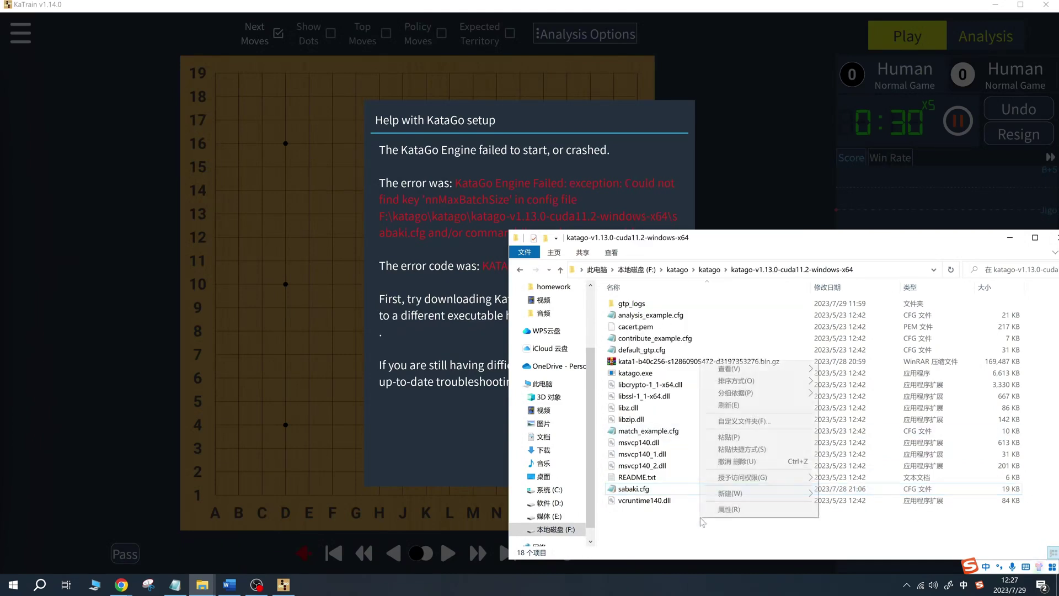
pyautogui.click(729, 436)
# - Rename the duplicated sabaki config file as katrain.cfg
pyautogui.click(649, 489)
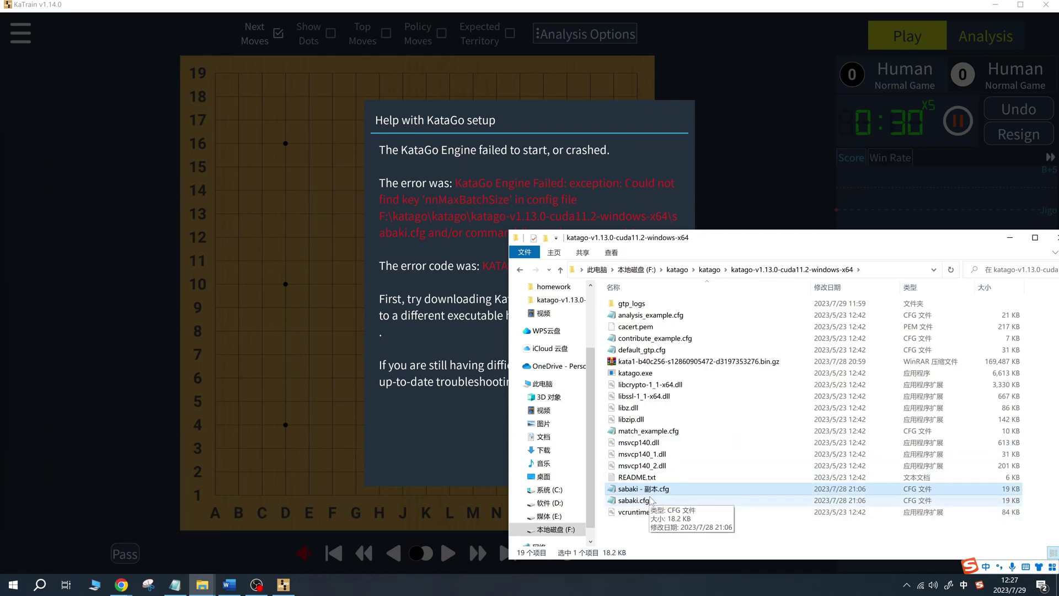
pyautogui.write('katai')
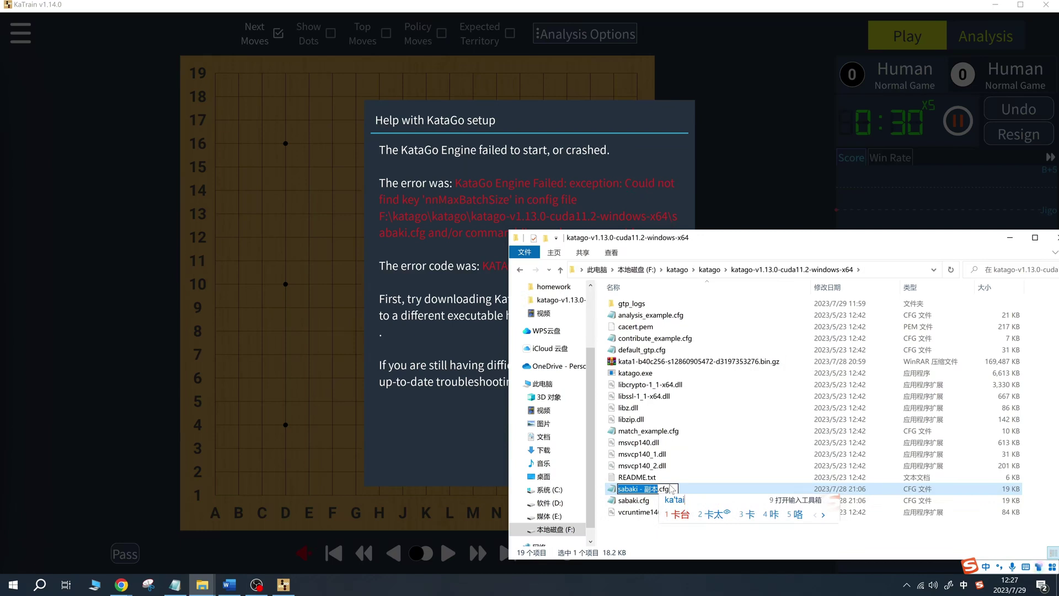
pyautogui.press('BackSpace')
pyautogui.press('BackSpace')
pyautogui.write('rain')
pyautogui.press('Return')
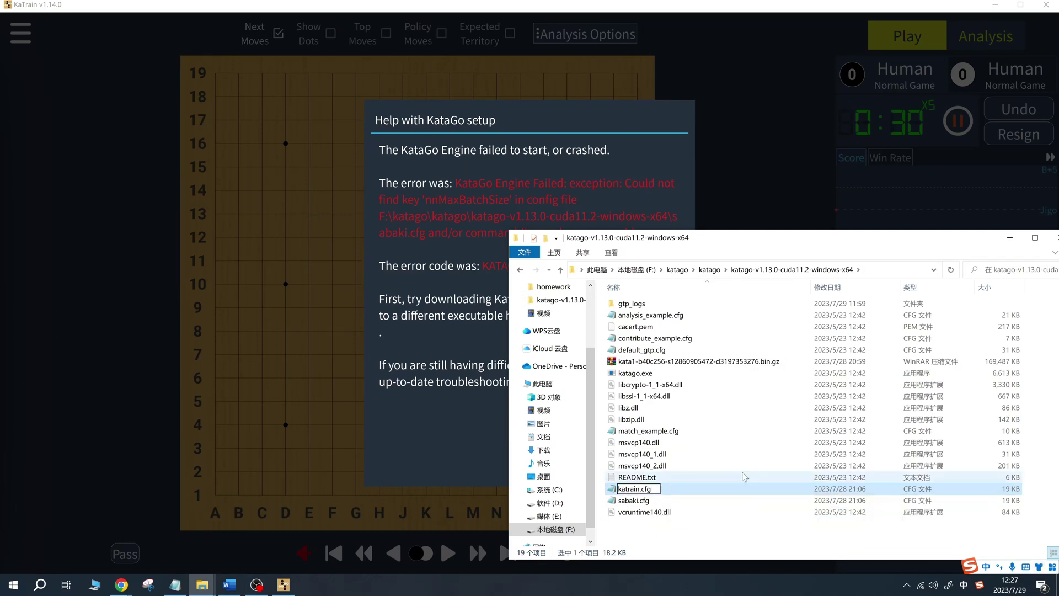
pyautogui.click(672, 489)
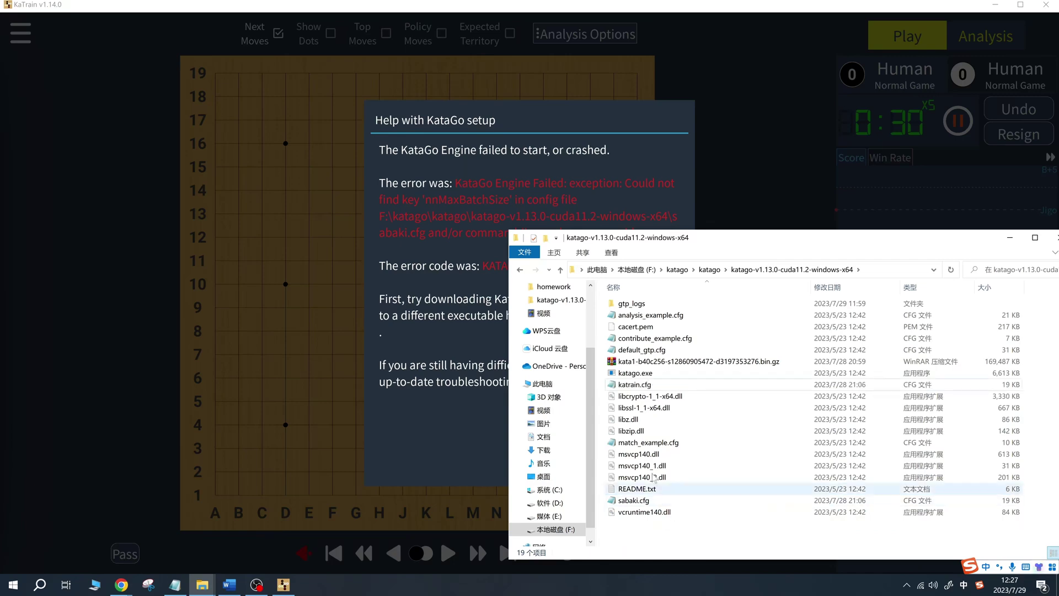
# - Open katrain.cfg and add an uncommented copy of the nnMaxBatchSize line below the original in the GPU settings section
pyautogui.doubleClick(640, 386)
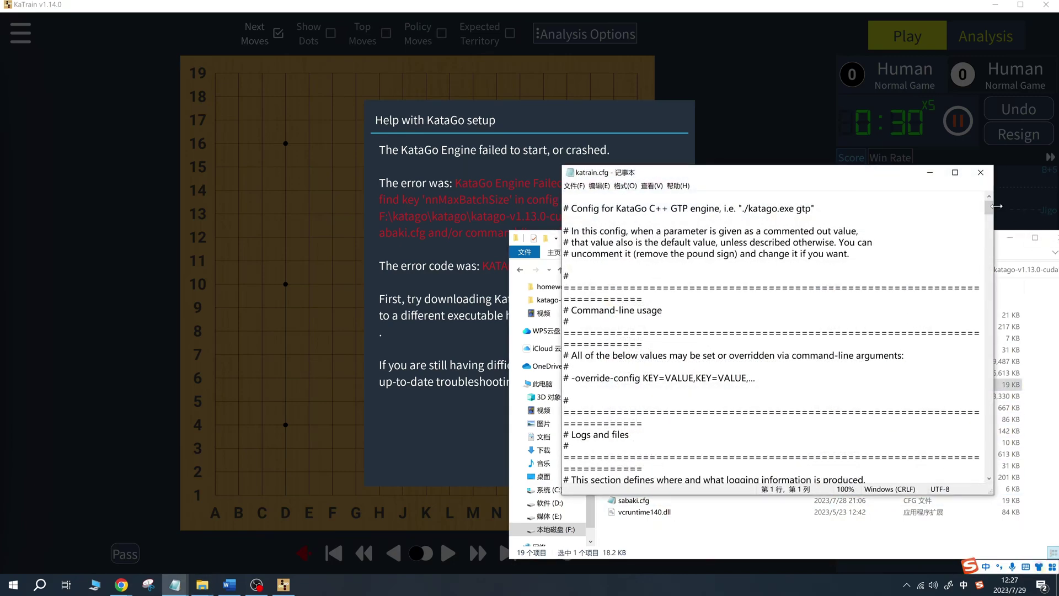
pyautogui.moveTo(988, 209); pyautogui.dragTo(984, 359)
pyautogui.scroll(-2, 773, 336)
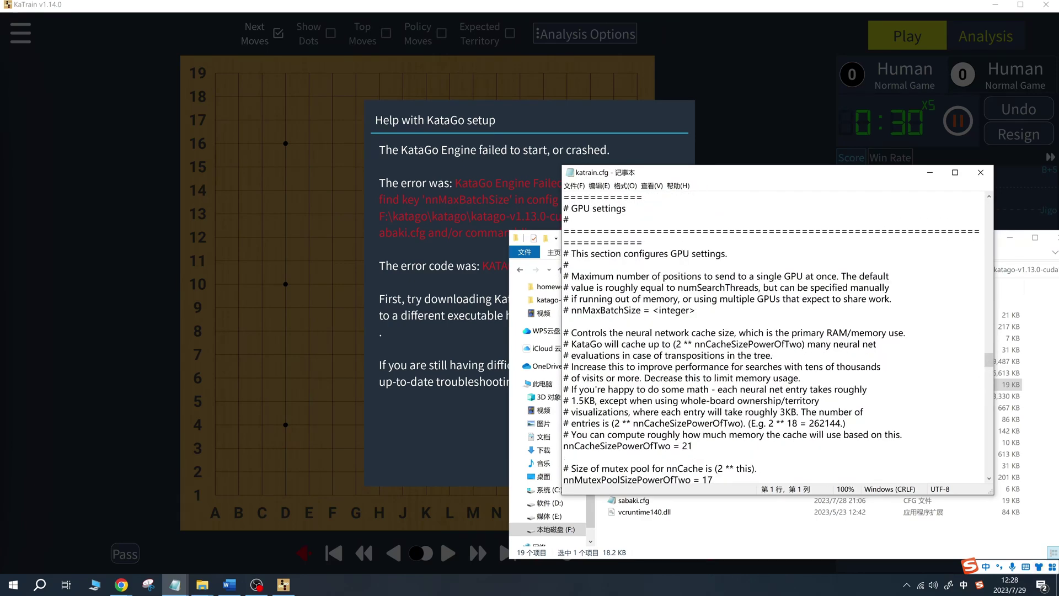
pyautogui.moveTo(671, 310); pyautogui.dragTo(571, 310)
pyautogui.hotkey('ctrl', 'c')
pyautogui.press('End')
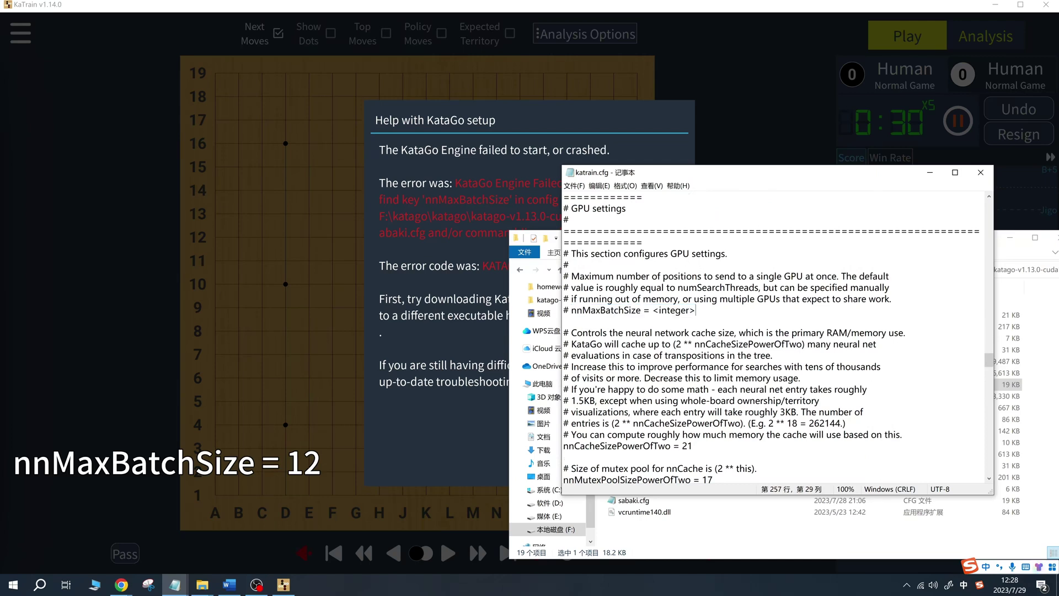
pyautogui.press('Return')
pyautogui.hotkey('ctrl', 'v')
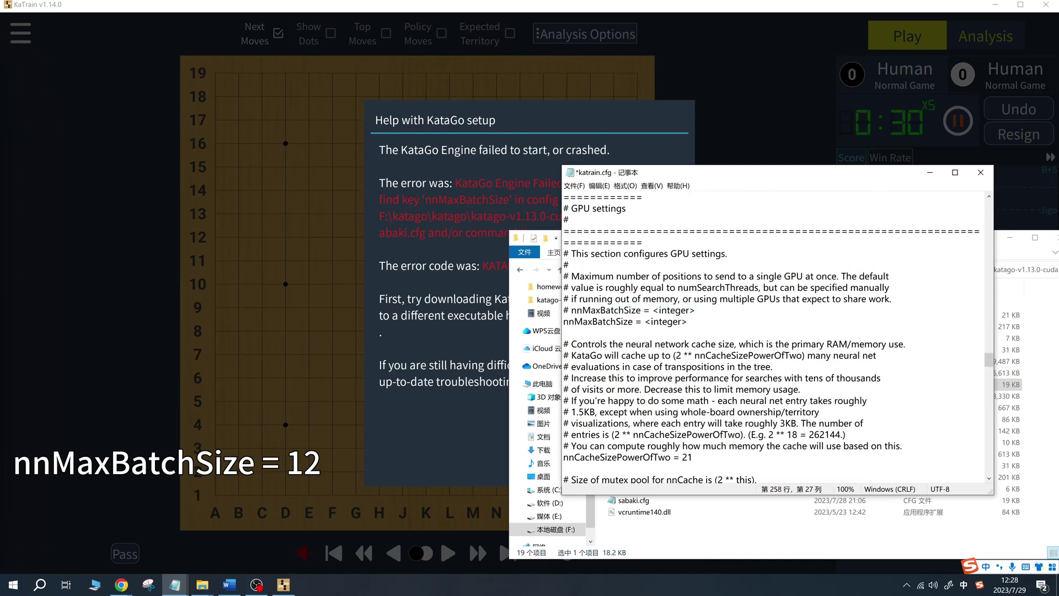
# - Set the added nnMaxBatchSize line to 12, then save and close katrain.cfg
pyautogui.hotkey('shift', 'Left')
pyautogui.hotkey('shift', 'Left')
pyautogui.hotkey('shift', 'Left')
pyautogui.hotkey('shift', 'Left')
pyautogui.hotkey('shift', 'Left')
pyautogui.hotkey('shift', 'Left')
pyautogui.hotkey('shift', 'Left')
pyautogui.hotkey('shift', 'Left')
pyautogui.hotkey('shift', 'Left')
pyautogui.write('12')
pyautogui.hotkey('ctrl', 's')
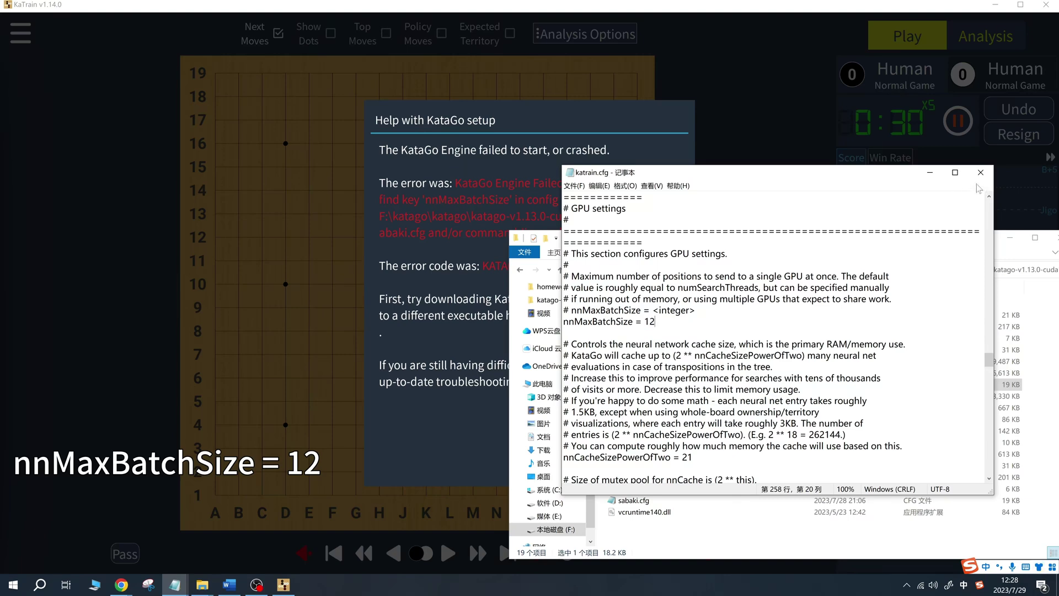
pyautogui.click(980, 172)
# - Switch back to KaTrain and change the file name in the KataGo config path from sabaki.cfg to katrain.cfg in the General & Engine Settings
pyautogui.click(556, 305)
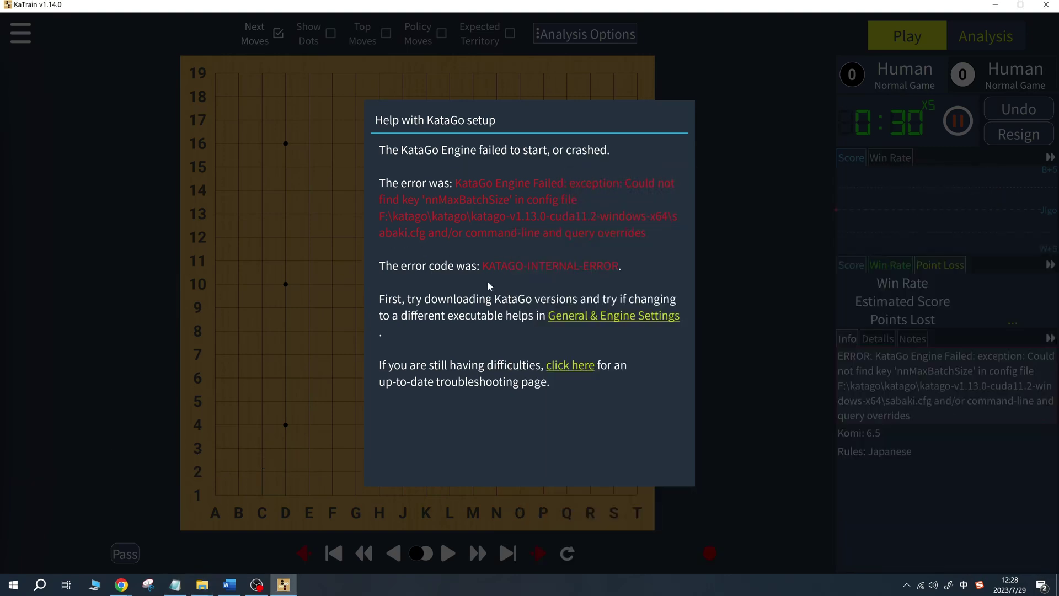
pyautogui.click(615, 318)
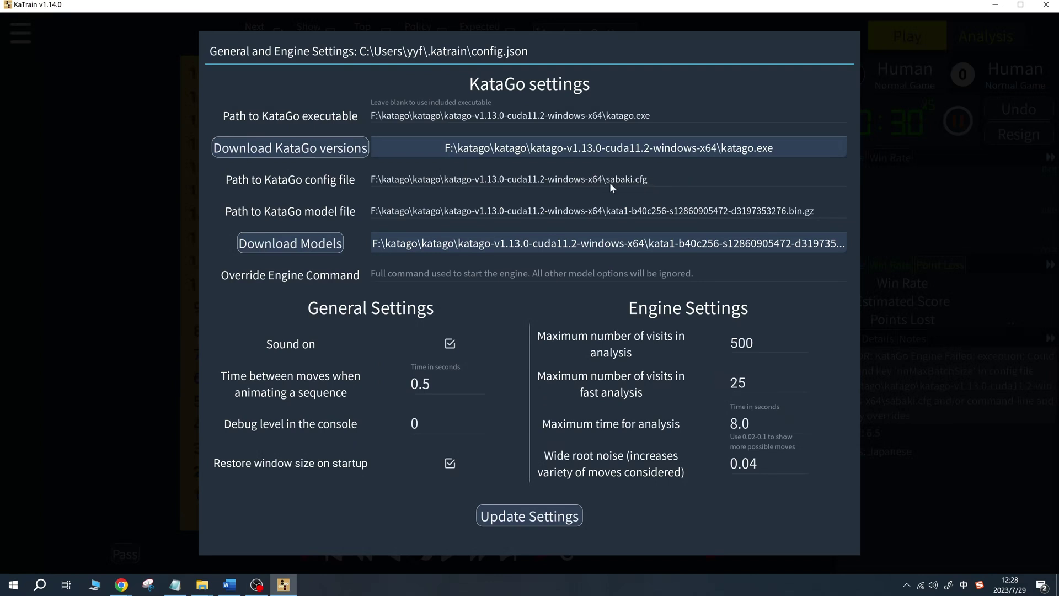
pyautogui.click(632, 179)
pyautogui.press('BackSpace')
pyautogui.press('BackSpace')
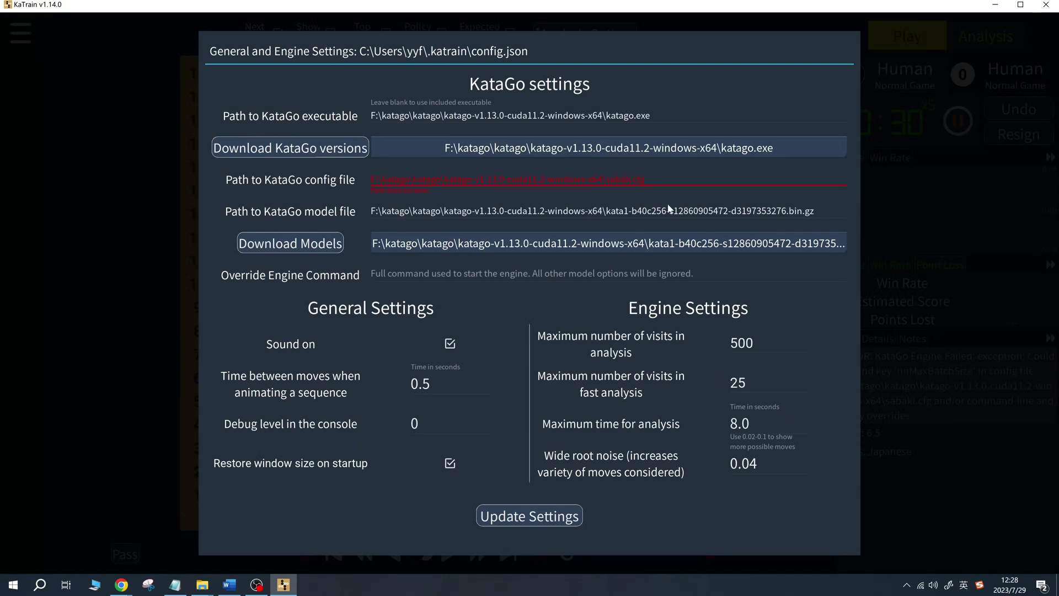
pyautogui.press('BackSpace')
pyautogui.press('BackSpace')
pyautogui.write('katrain')
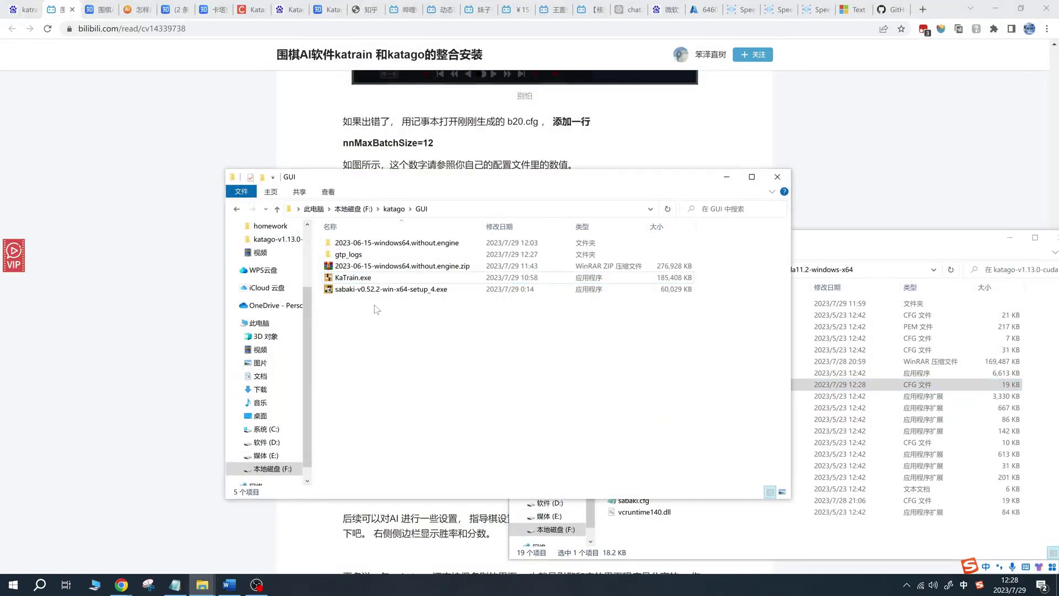
# - Relaunch KaTrain.exe from the GUI folder, check the KataGo paths in General & Engine Settings and update the settings
pyautogui.doubleClick(374, 277)
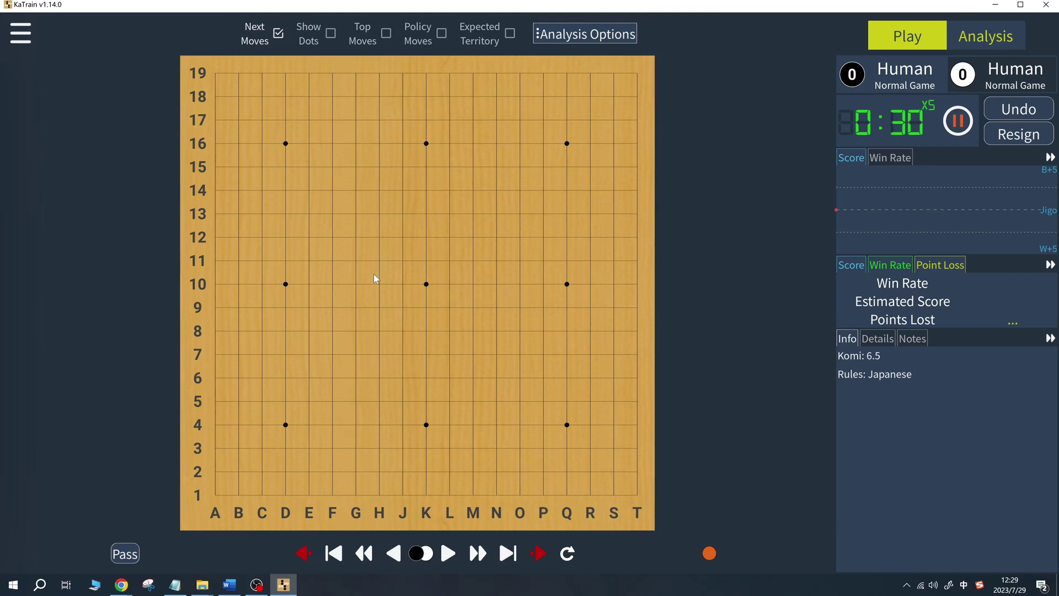
pyautogui.click(22, 36)
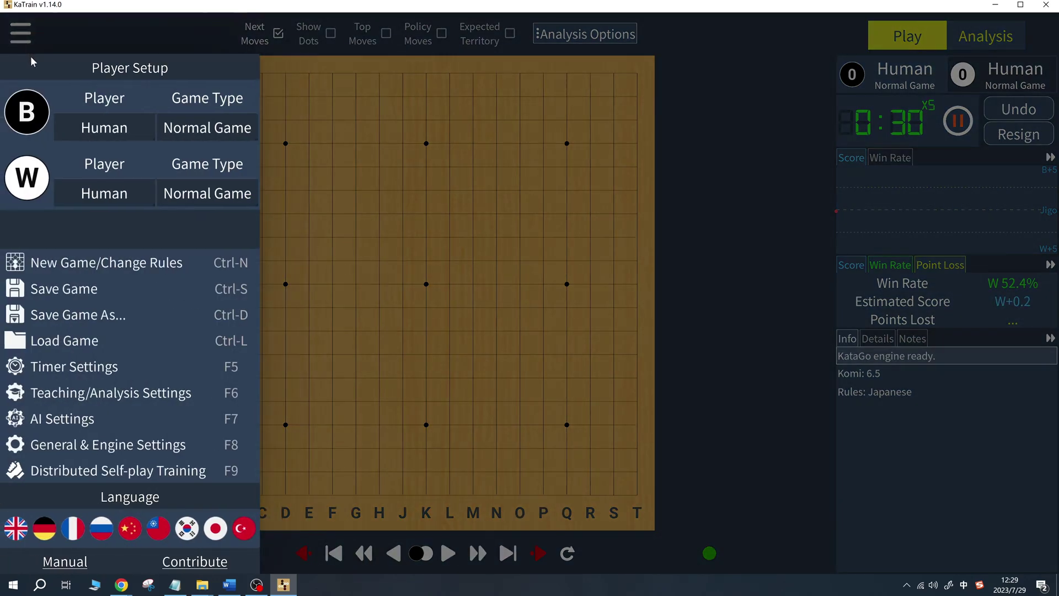
pyautogui.click(76, 439)
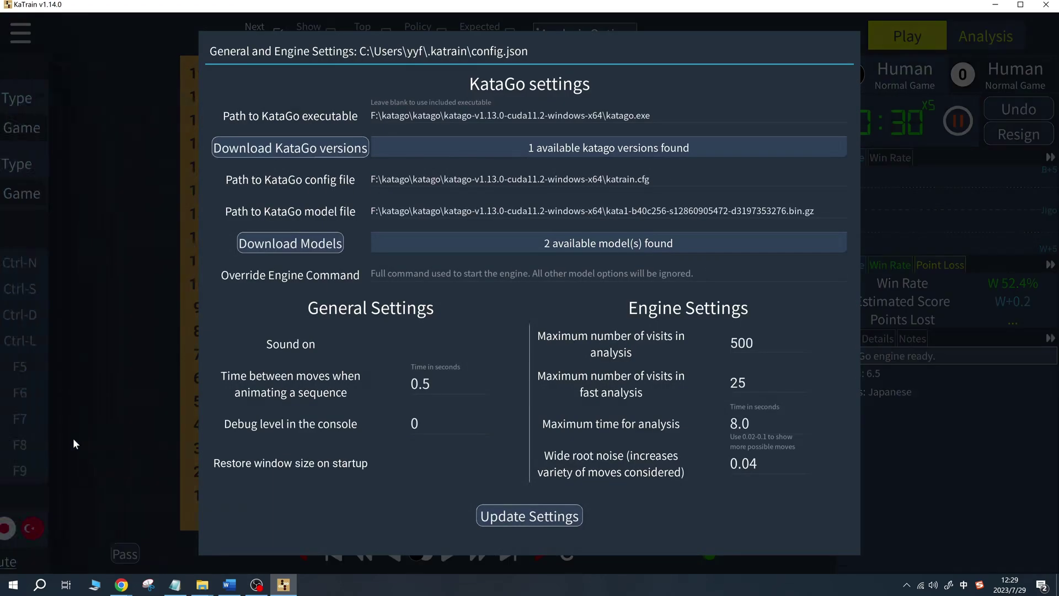
pyautogui.click(534, 520)
# - Start a new game with Chinese rules and a komi of 7.5
pyautogui.click(20, 33)
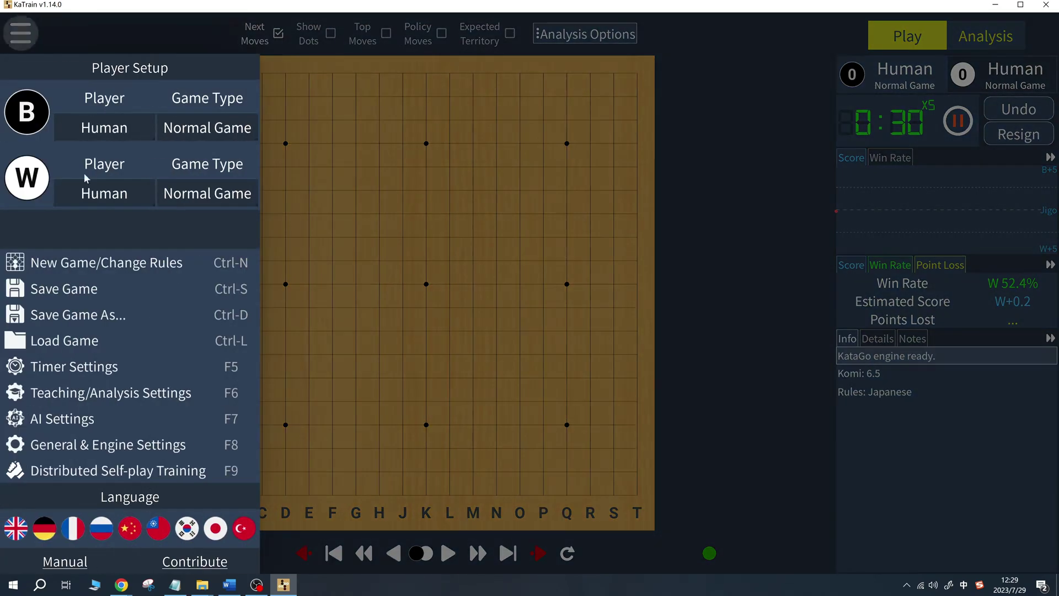
pyautogui.click(105, 259)
pyautogui.click(690, 316)
pyautogui.click(538, 289)
pyautogui.click(544, 331)
pyautogui.click(546, 518)
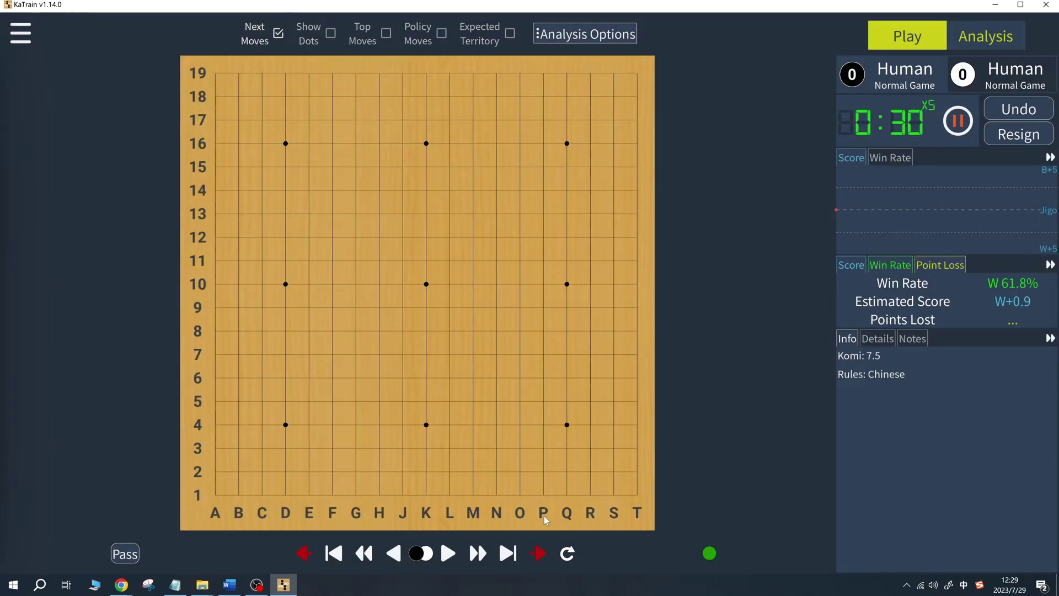
# - Play Black at Q16 and turn on the Show Dots and Top Moves analysis overlays
pyautogui.click(566, 145)
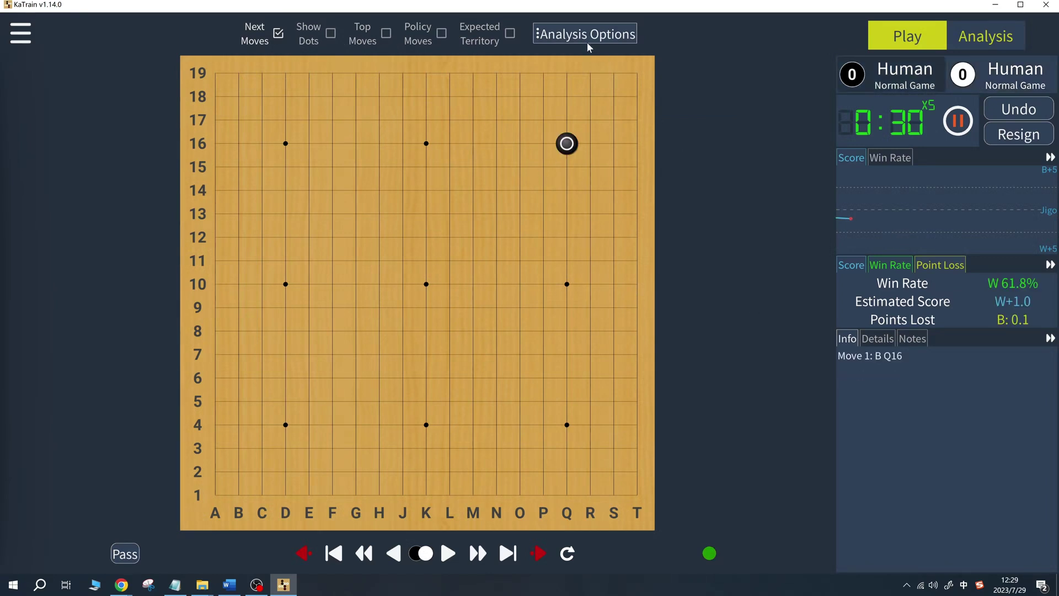
pyautogui.click(331, 34)
pyautogui.click(386, 36)
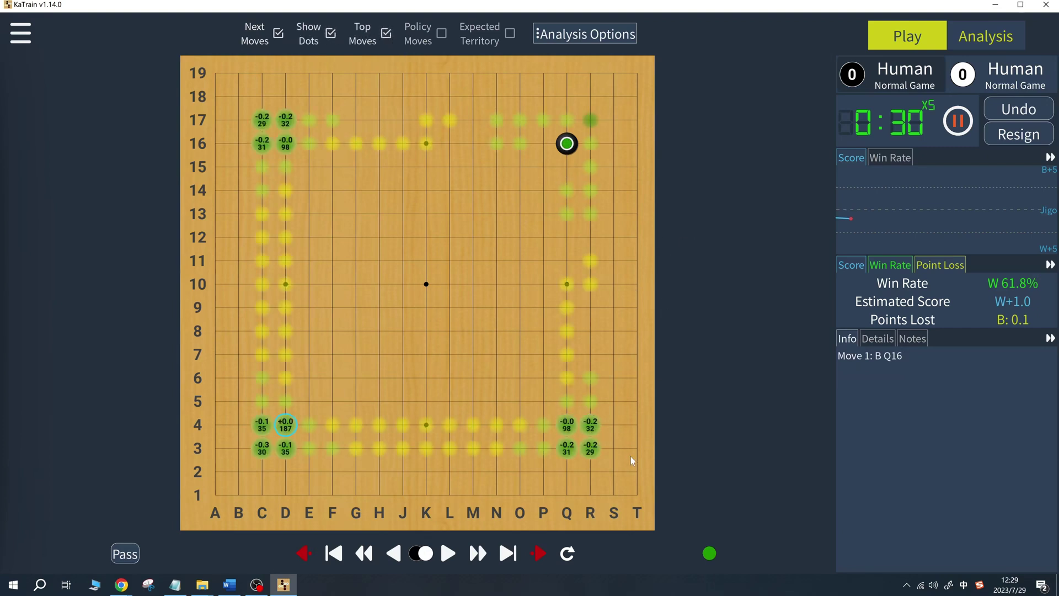
# - Play White at Q4 and Black at D16, and add the win rate curve to the score graph
pyautogui.click(566, 425)
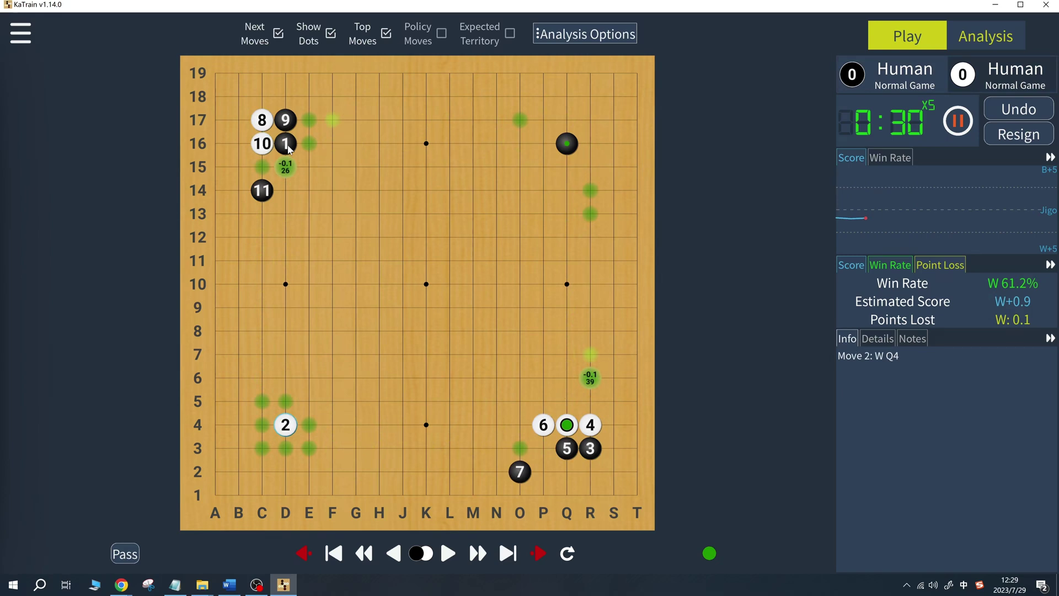
pyautogui.click(288, 147)
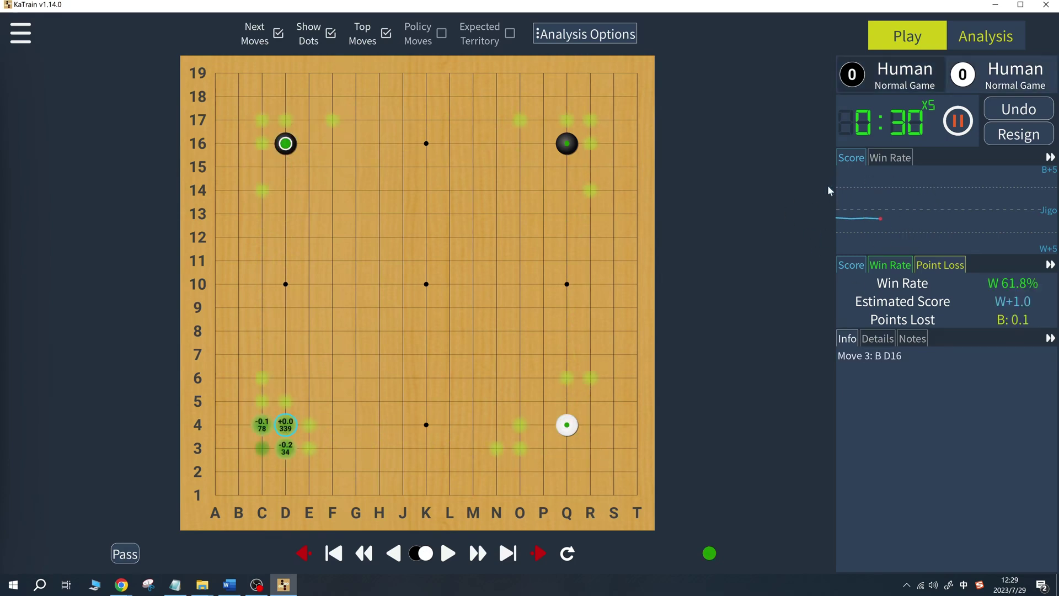
pyautogui.click(888, 157)
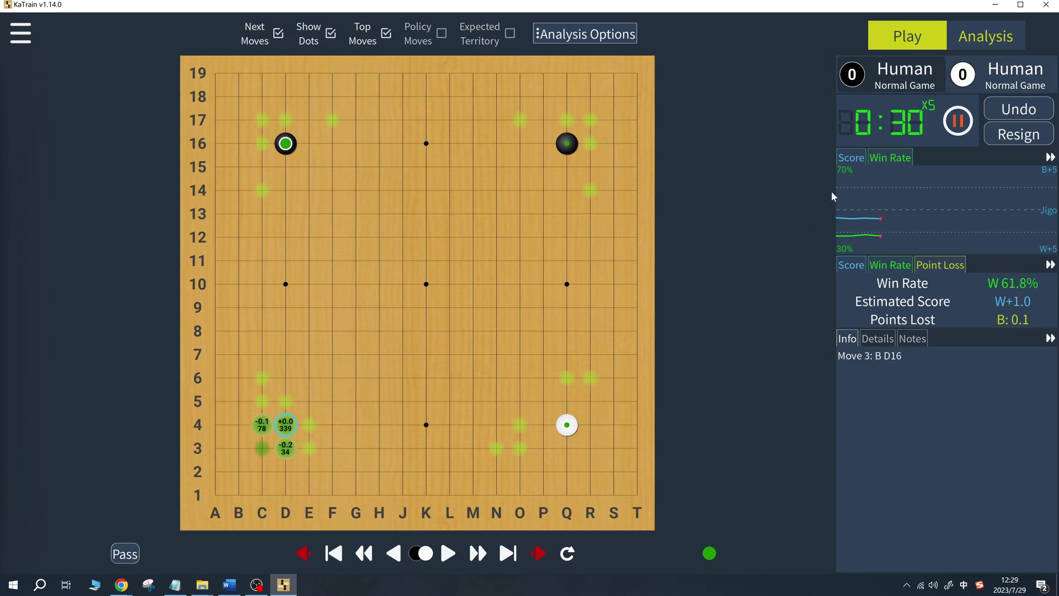